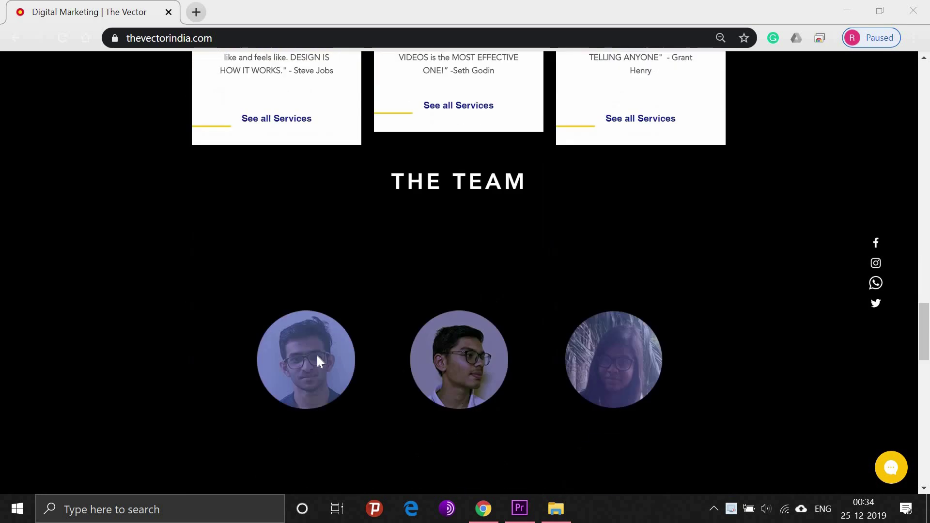
click(322, 353)
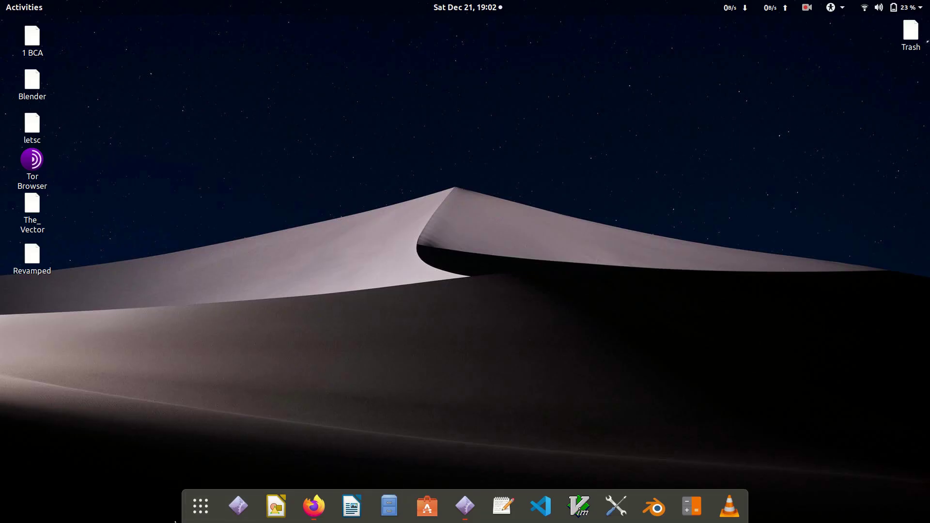
click(200, 506)
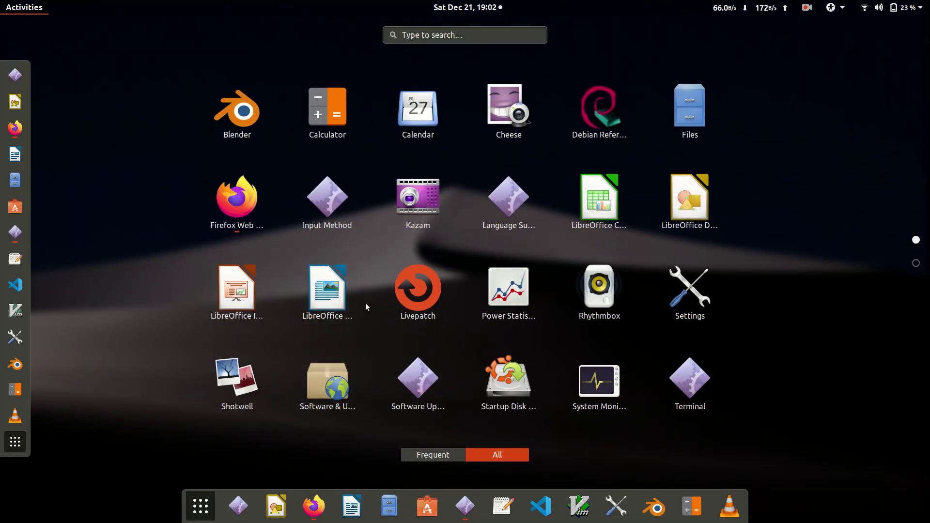
scroll(365, 304, down, 1)
scroll(365, 303, up, 1)
click(200, 506)
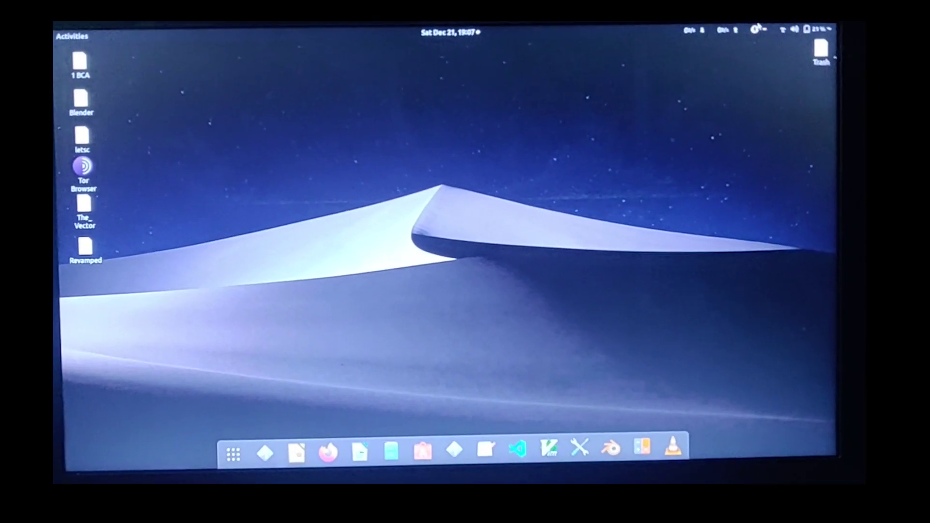
- Power off the Ubuntu computer and confirm the shutdown
click(782, 29)
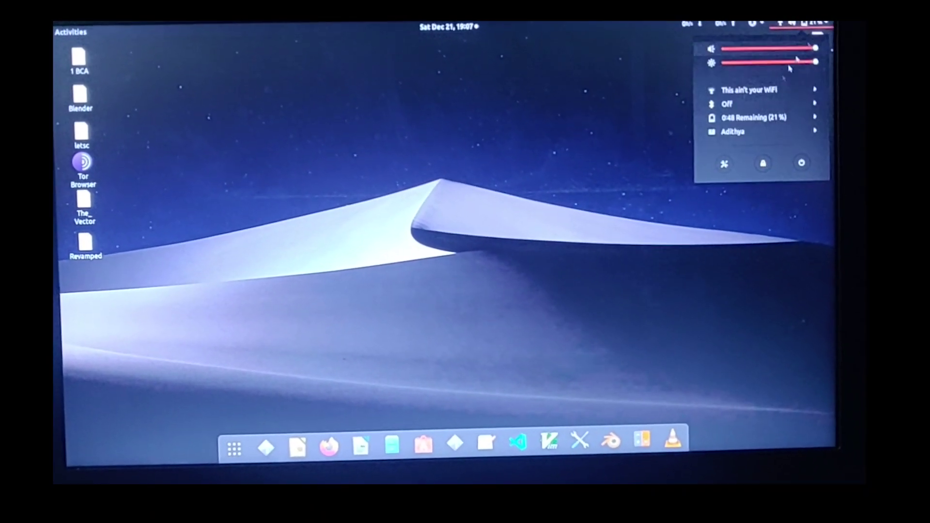
click(800, 160)
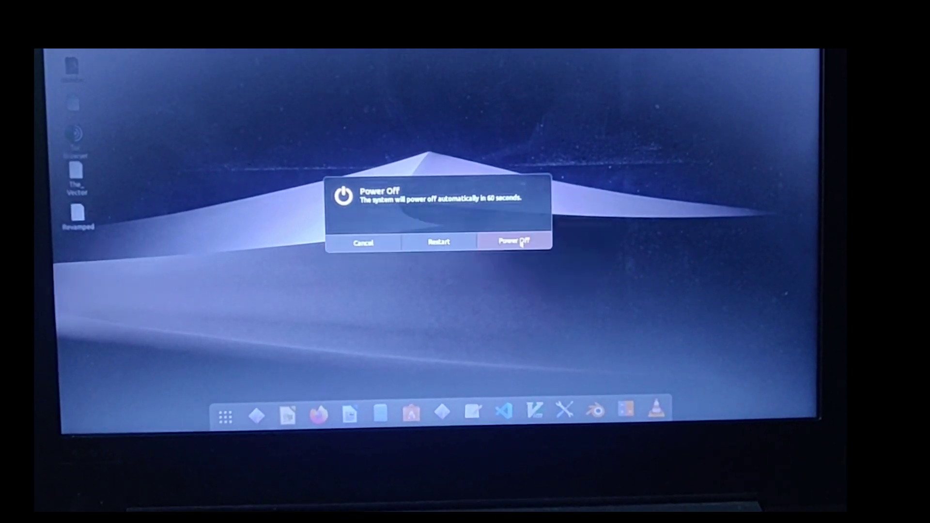
click(524, 252)
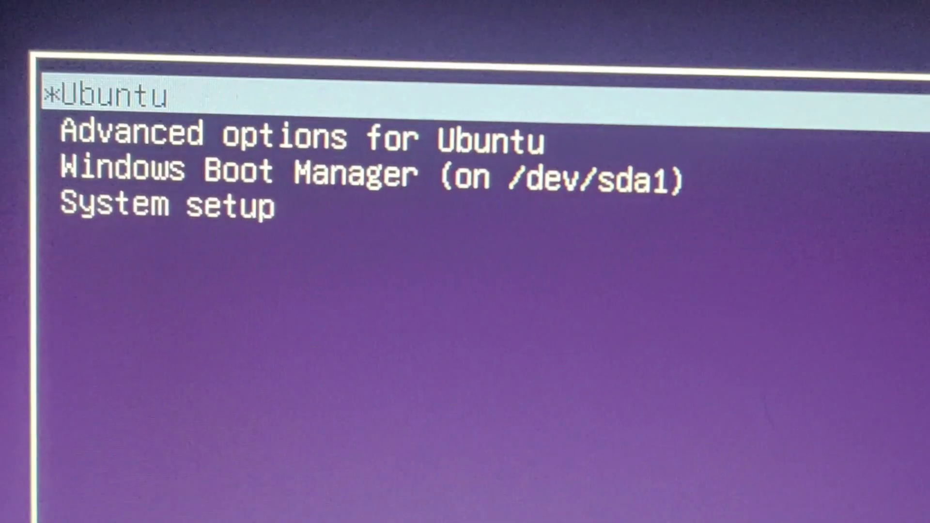
- Boot the computer into Windows by choosing Windows Boot Manager (on /dev/sda1) in the GRUB boot list
key(Down)
key(Down)
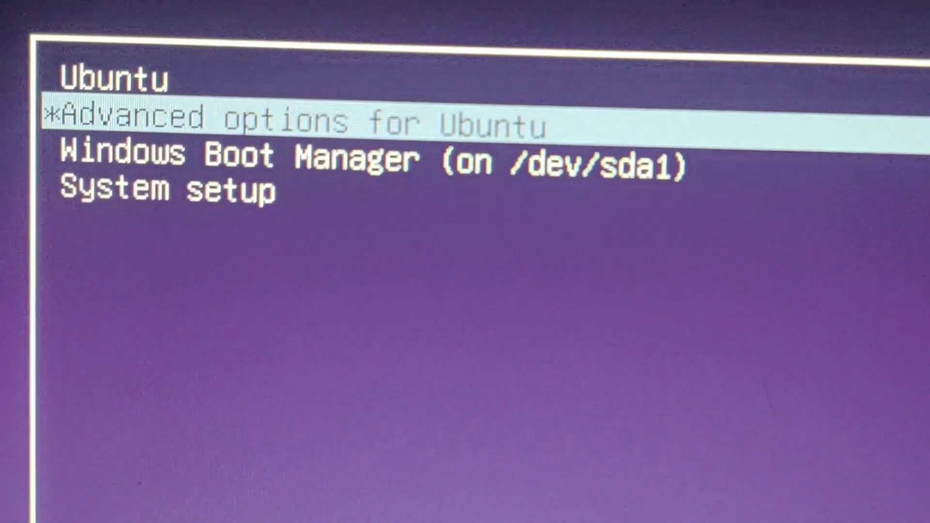
key(Return)
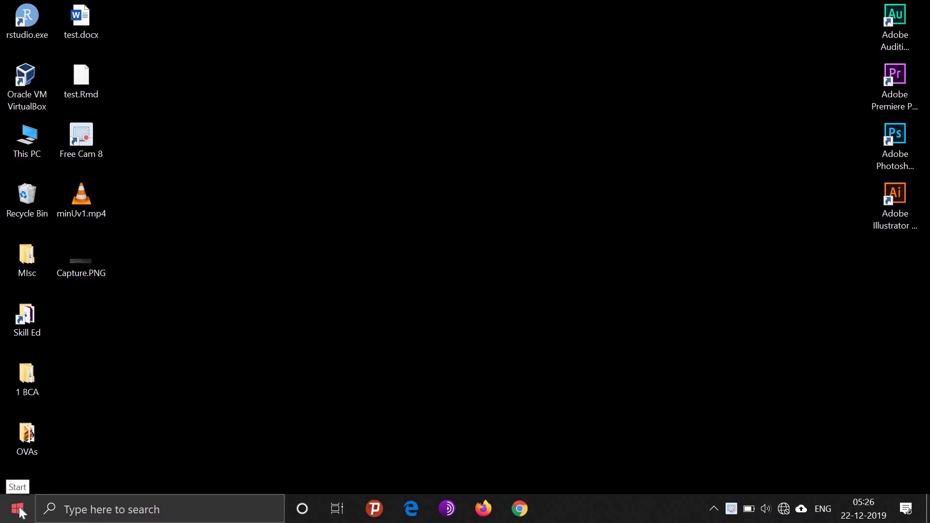
- Open Windows Disk Management and maximize its window
right_click(19, 510)
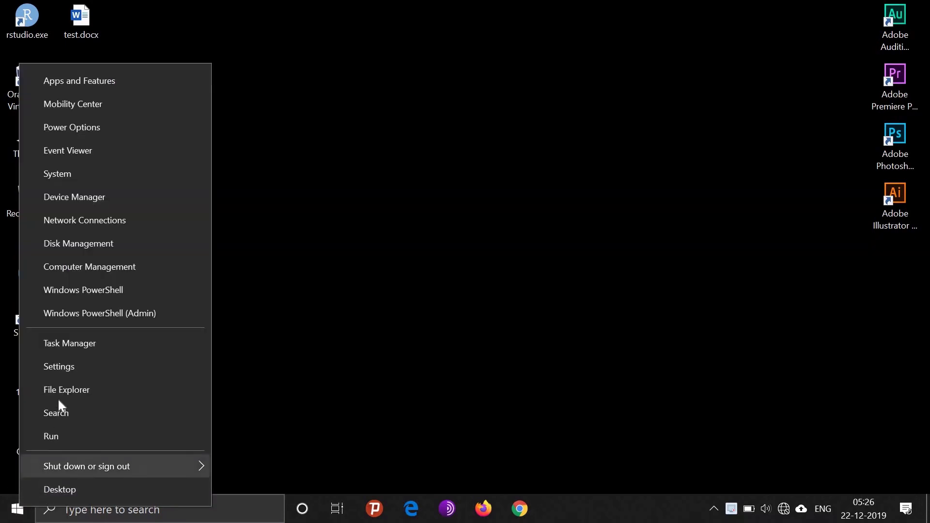
click(77, 242)
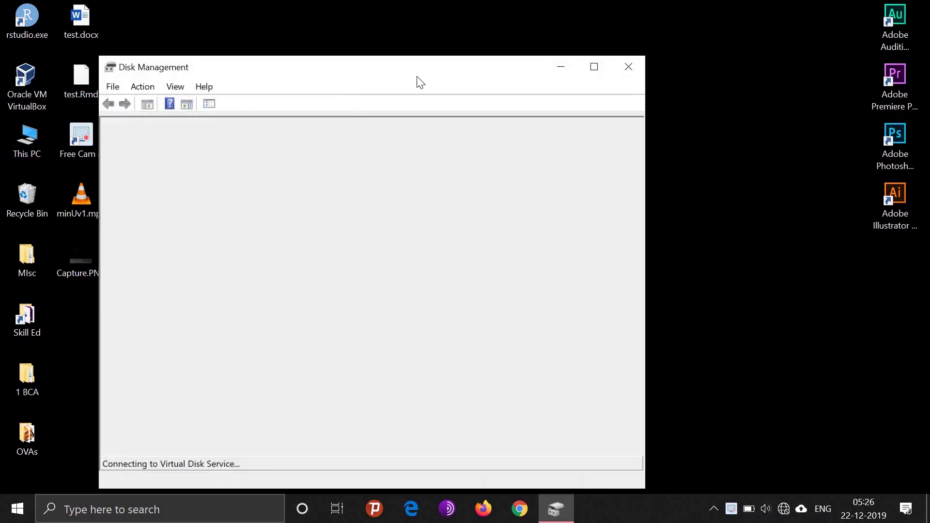
click(594, 66)
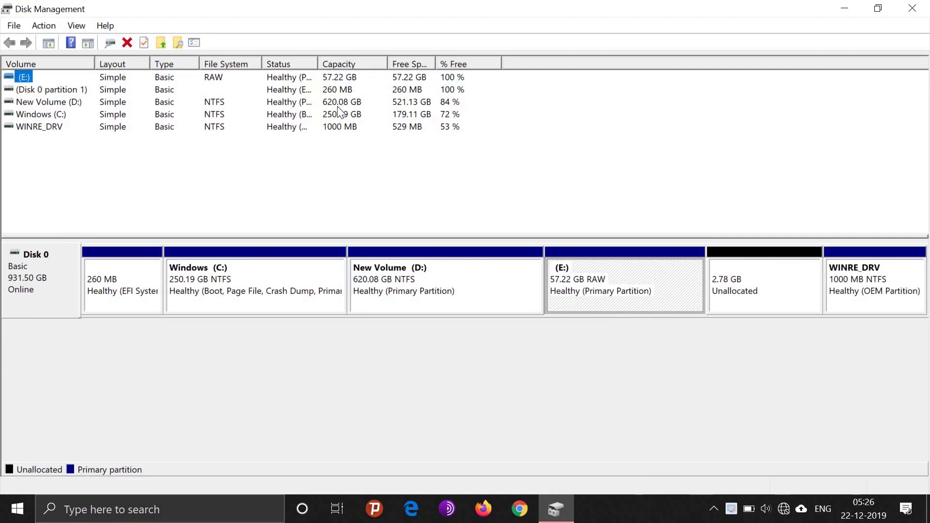
- Delete the RAW (E:) volume on Disk 0 and confirm the loss of its data
right_click(574, 294)
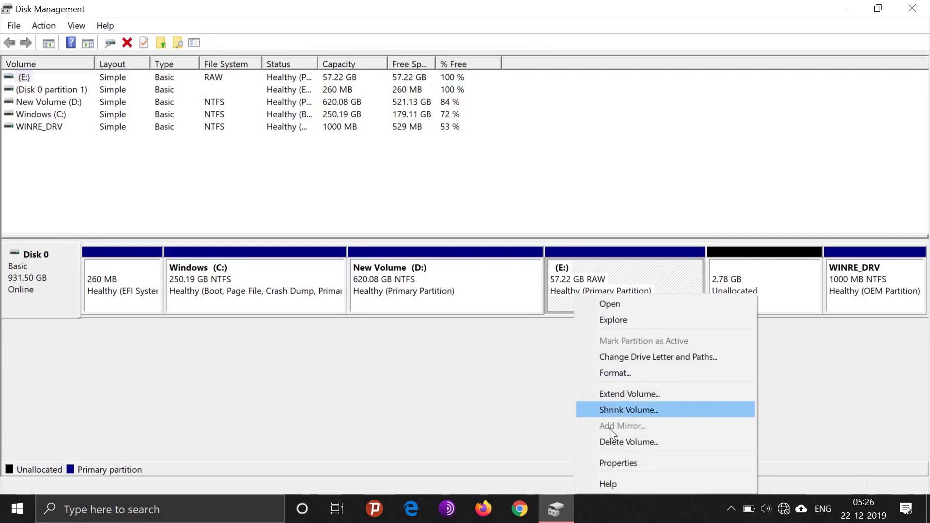
click(611, 442)
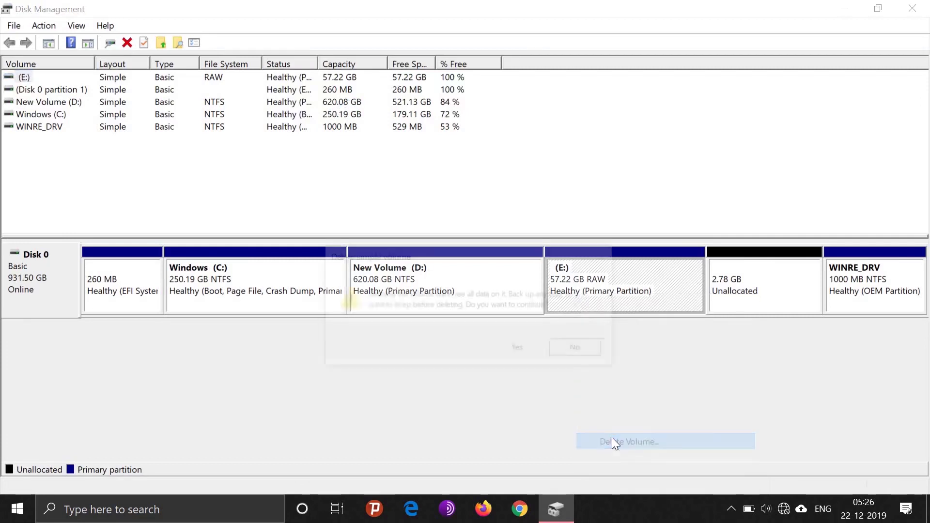
click(530, 353)
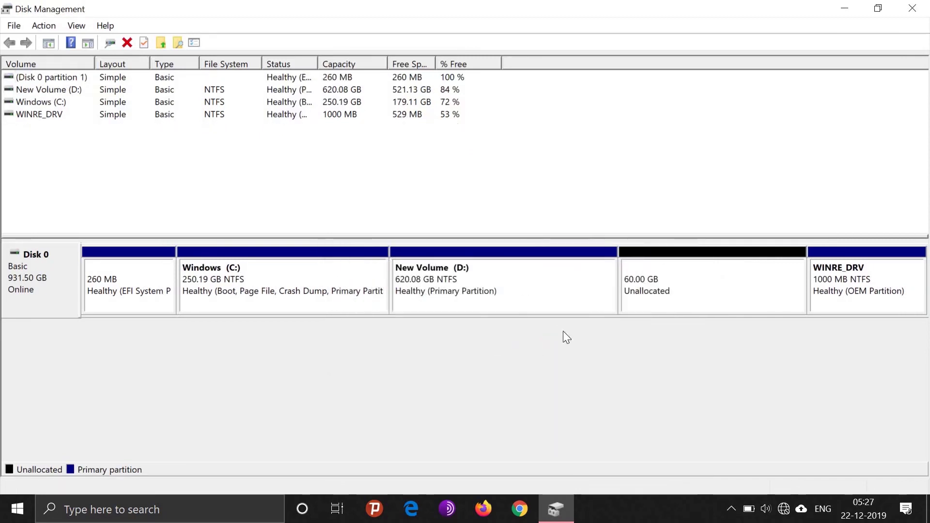
- Create a 61440 MB simple volume in the unallocated space with drive letter E, quick-formatted as NTFS with default allocation size and label New Volume
right_click(698, 286)
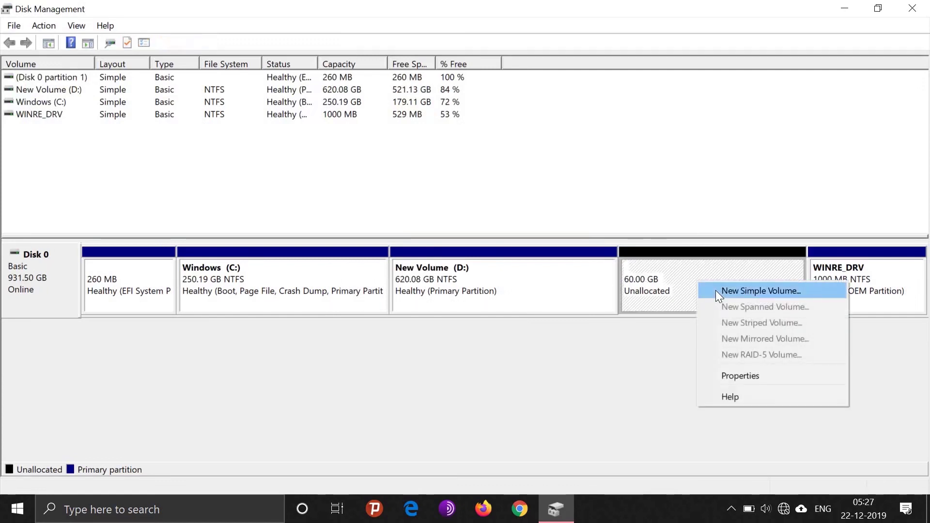
click(716, 290)
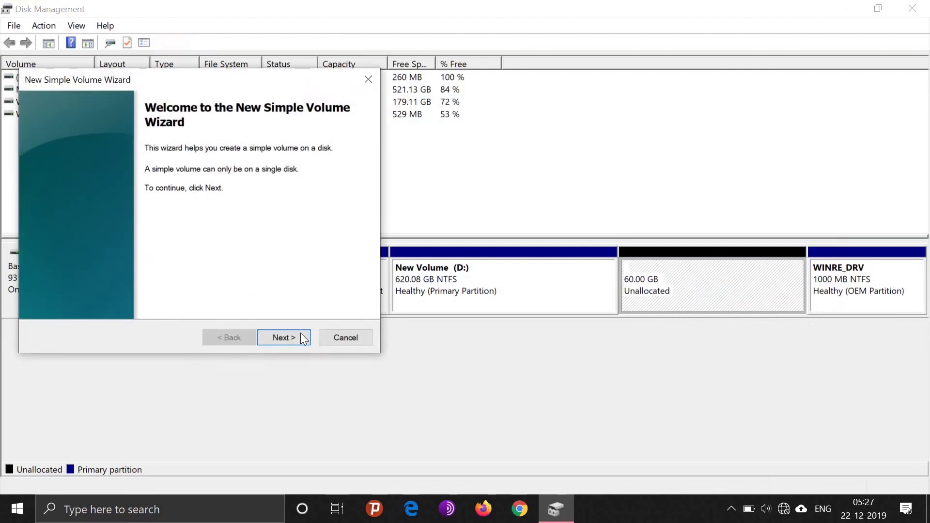
click(303, 338)
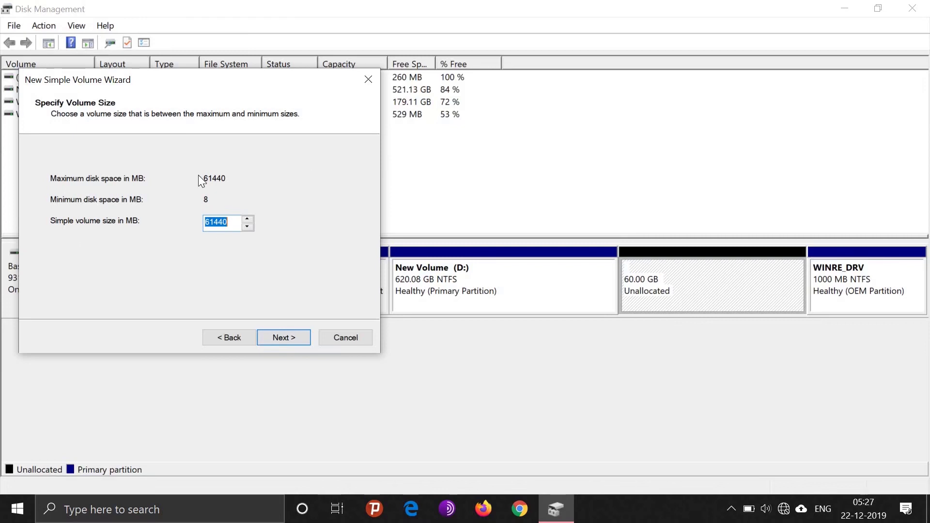
click(290, 333)
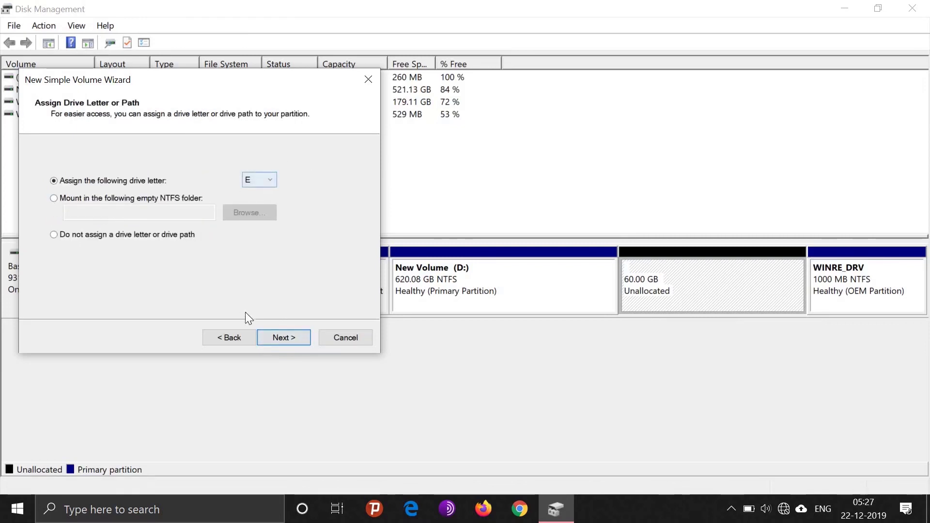
click(269, 335)
click(208, 213)
click(205, 232)
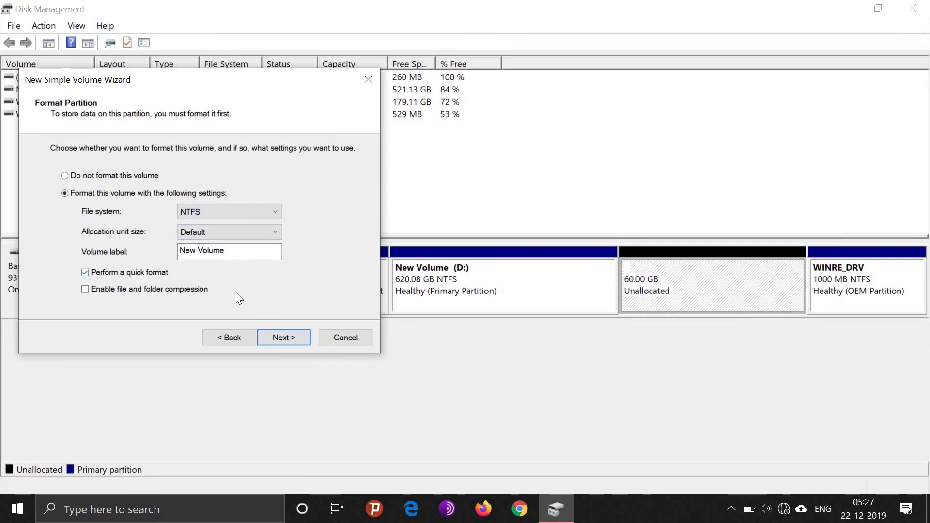
click(278, 338)
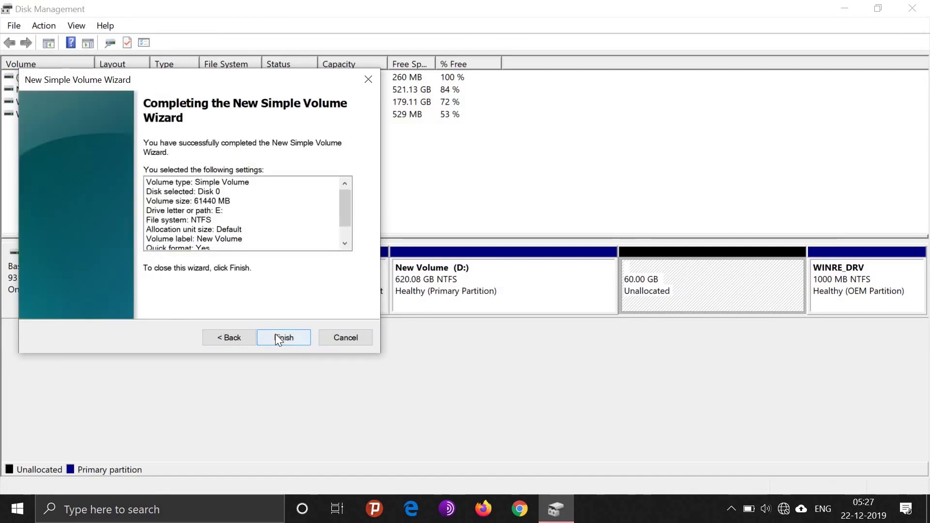
click(275, 334)
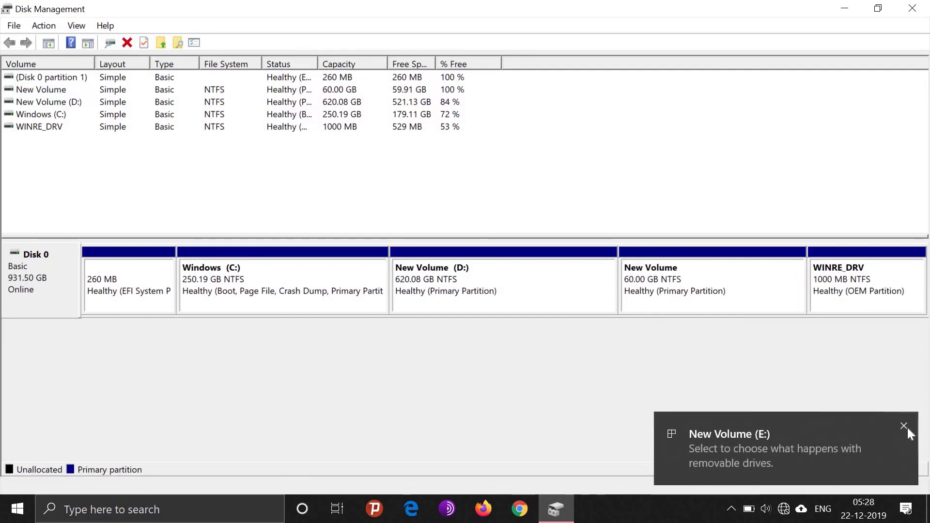
- Dismiss the New Volume (E:) notification and minimize the Disk Management window
click(908, 428)
click(540, 503)
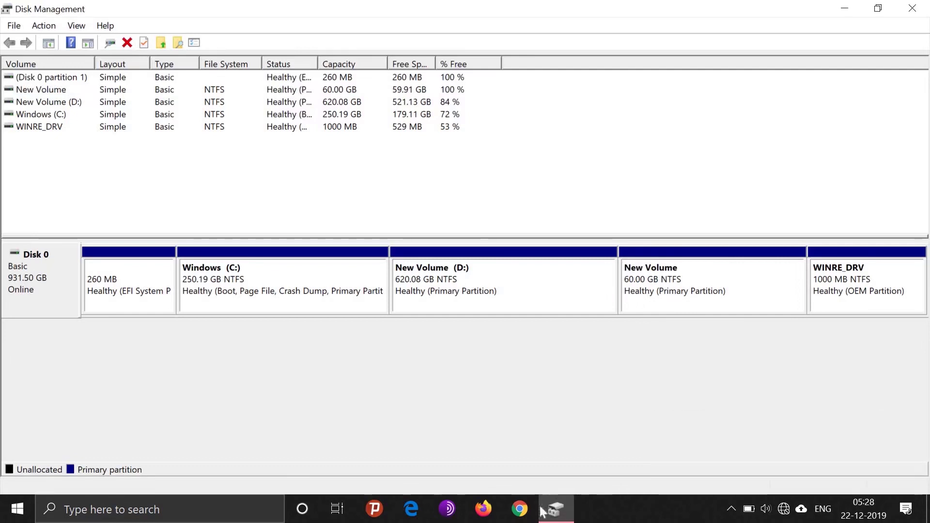
click(556, 508)
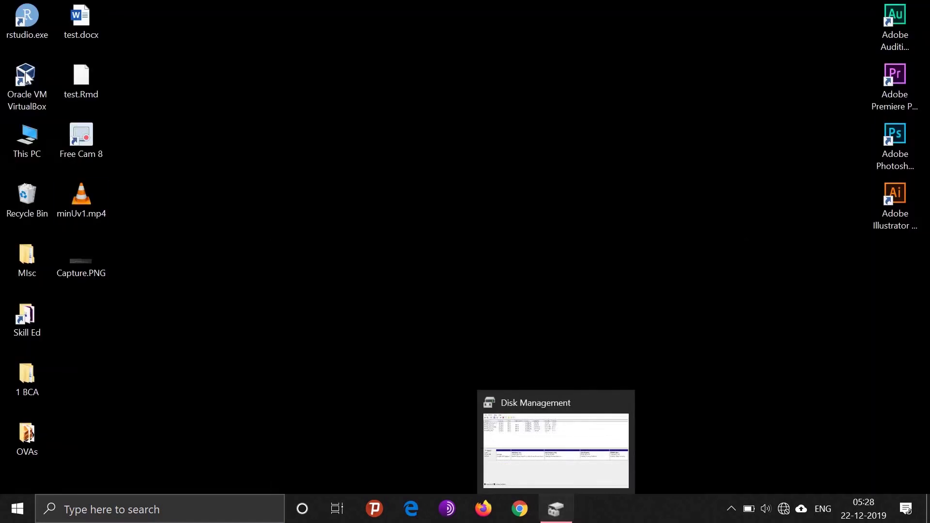
- Open the New Volume (E:) drive from This PC to inspect its contents, and close the window
click(36, 134)
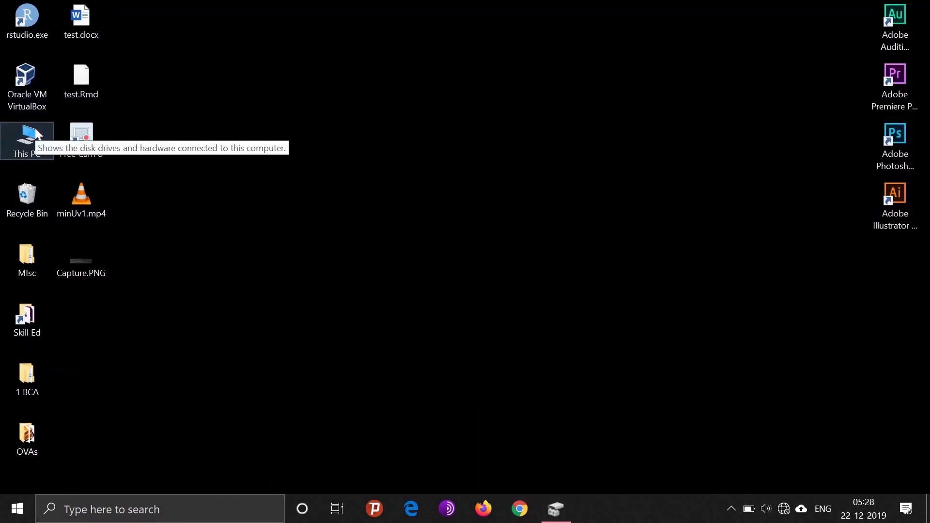
double_click(36, 134)
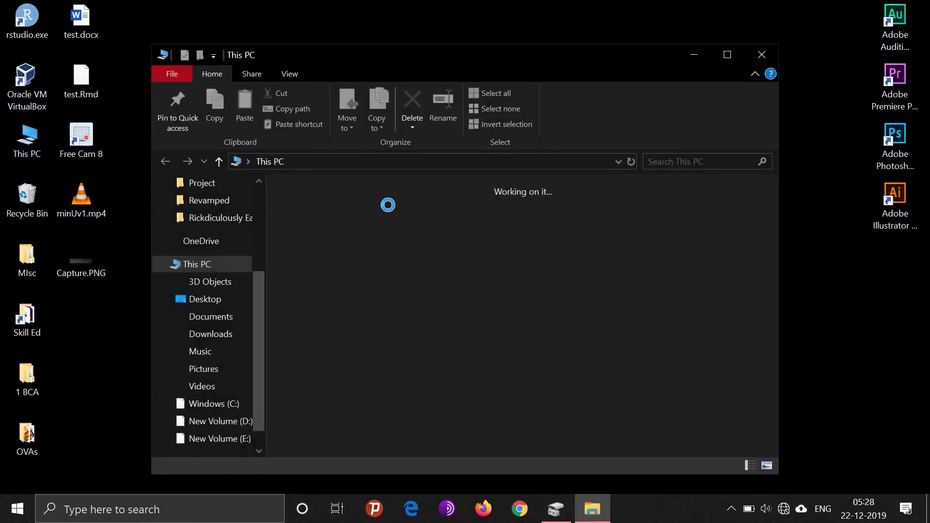
scroll(467, 317, down, 1)
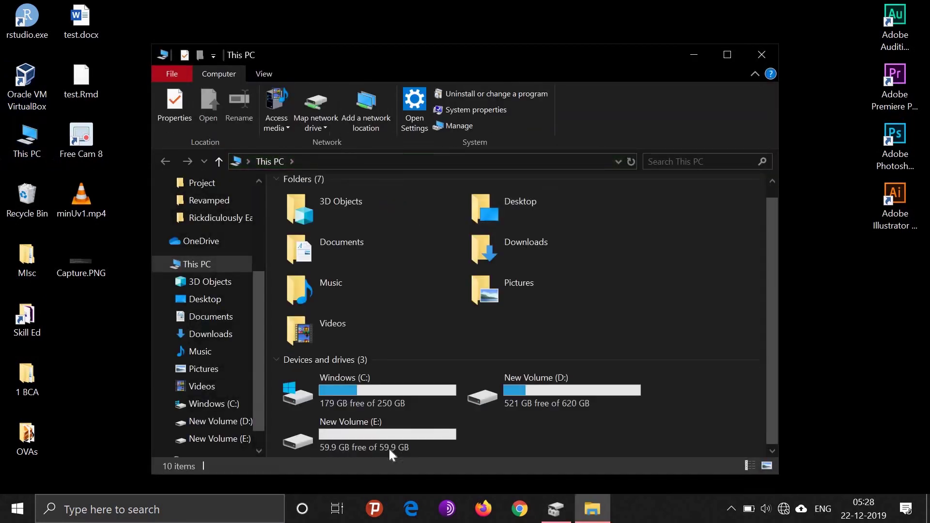
double_click(376, 438)
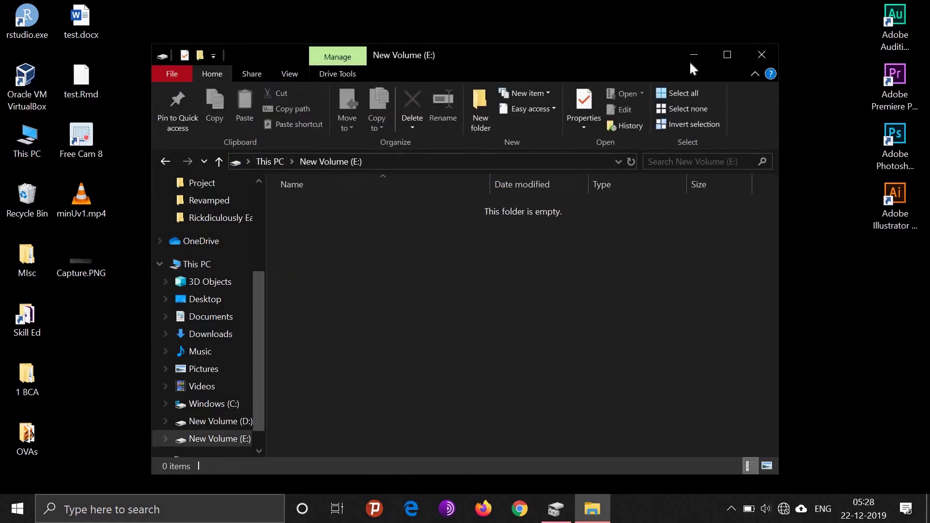
click(763, 53)
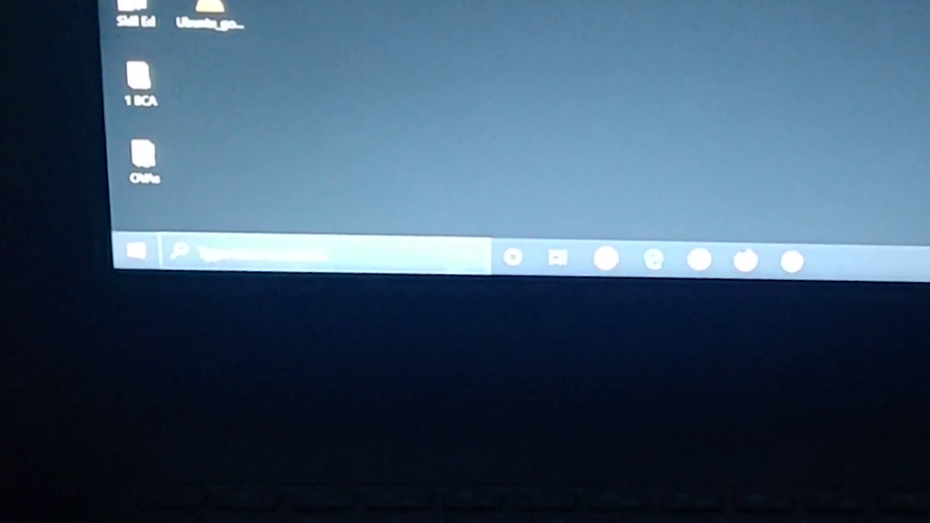
- Restart the computer from Windows
key(super)
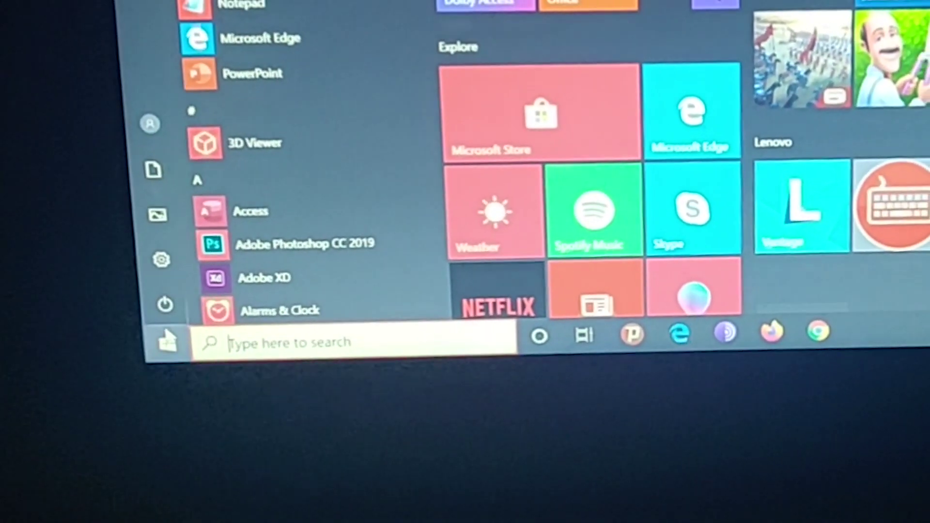
click(170, 307)
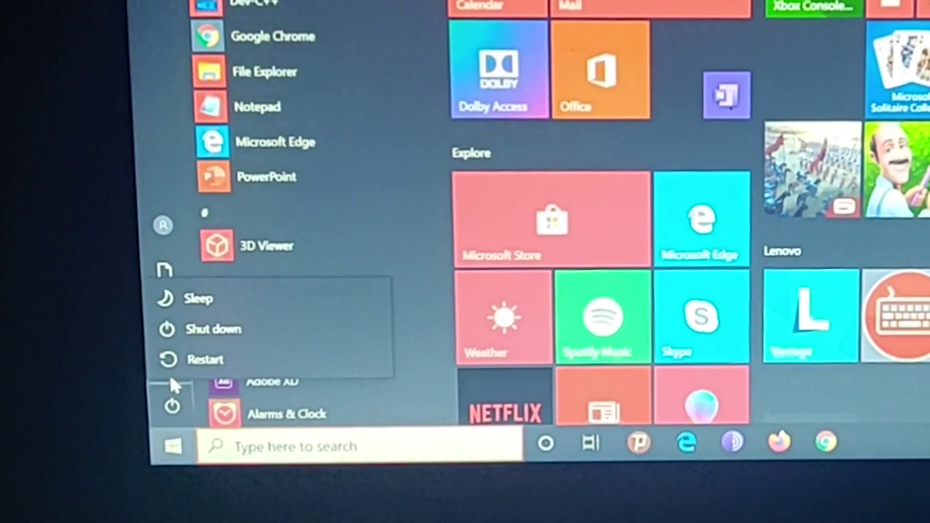
click(180, 364)
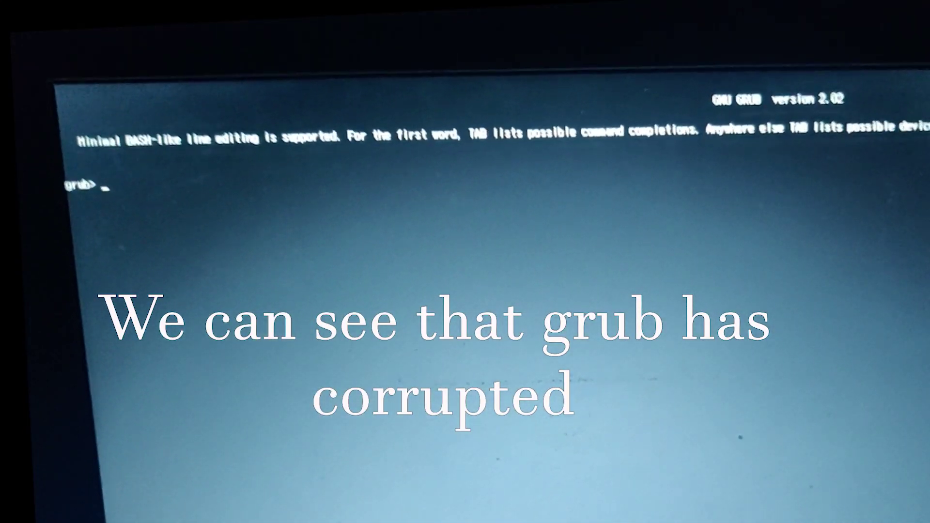
- Exit the GRUB prompt with the exit command and boot from Windows Boot Manager
text(ex)
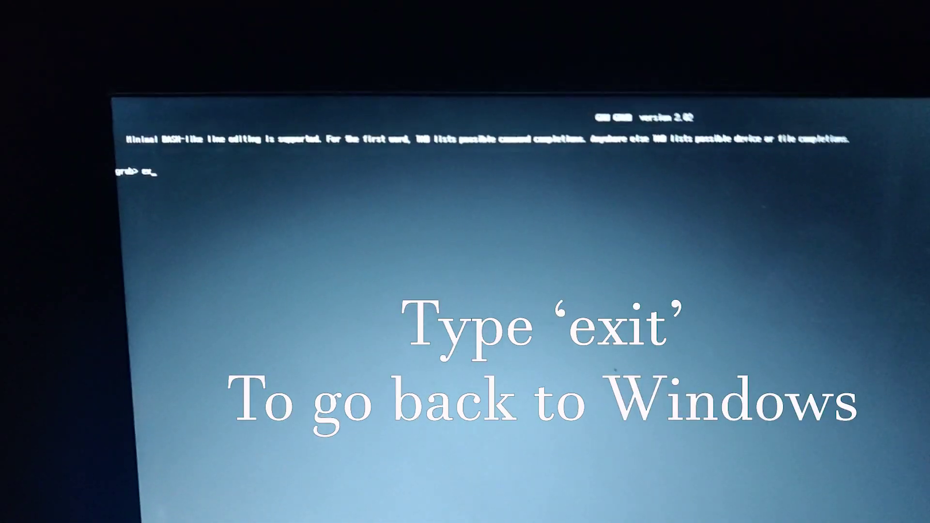
text(it)
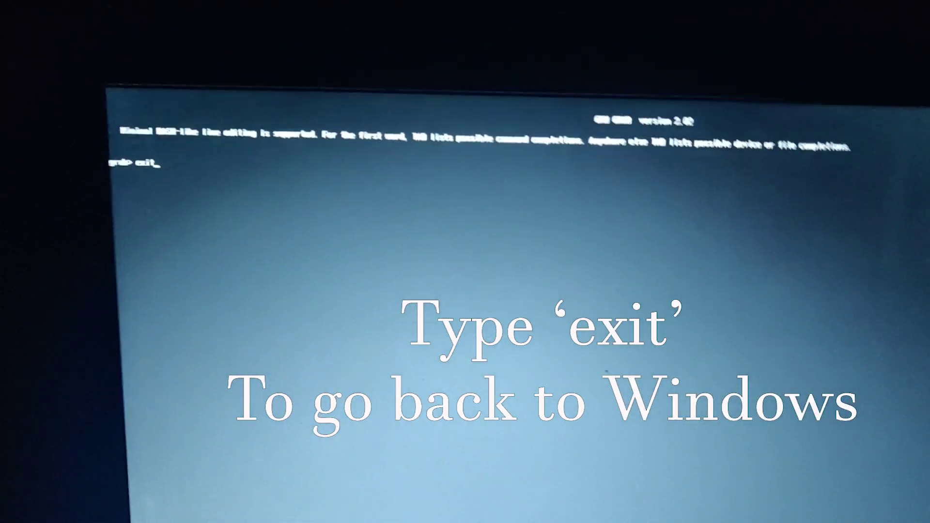
key(Return)
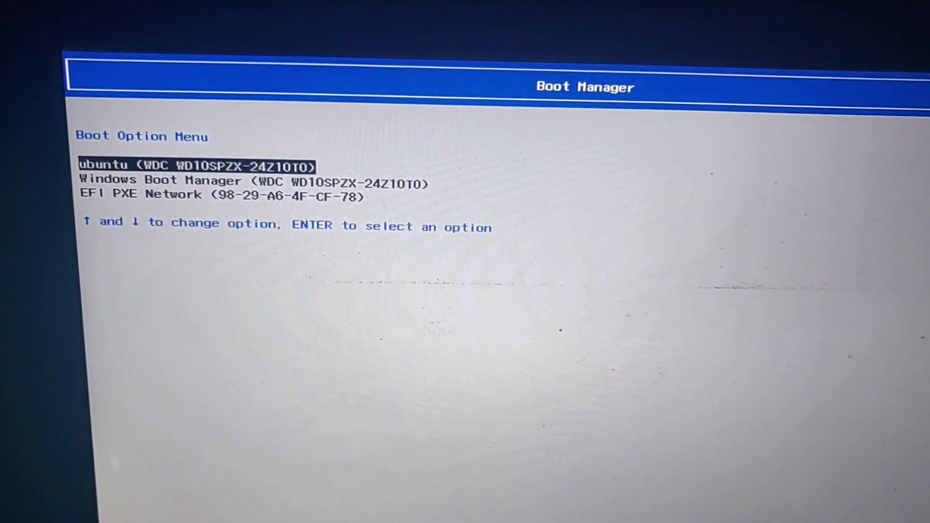
key(Down)
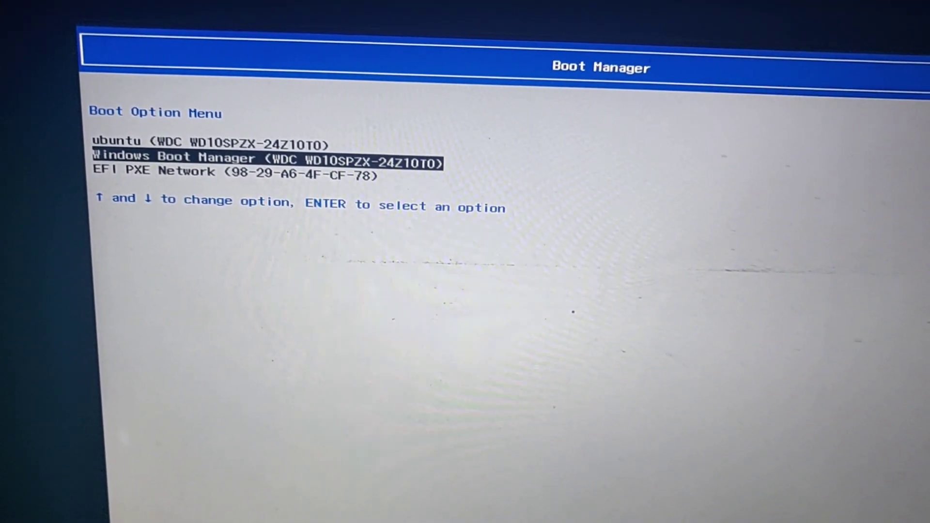
key(Return)
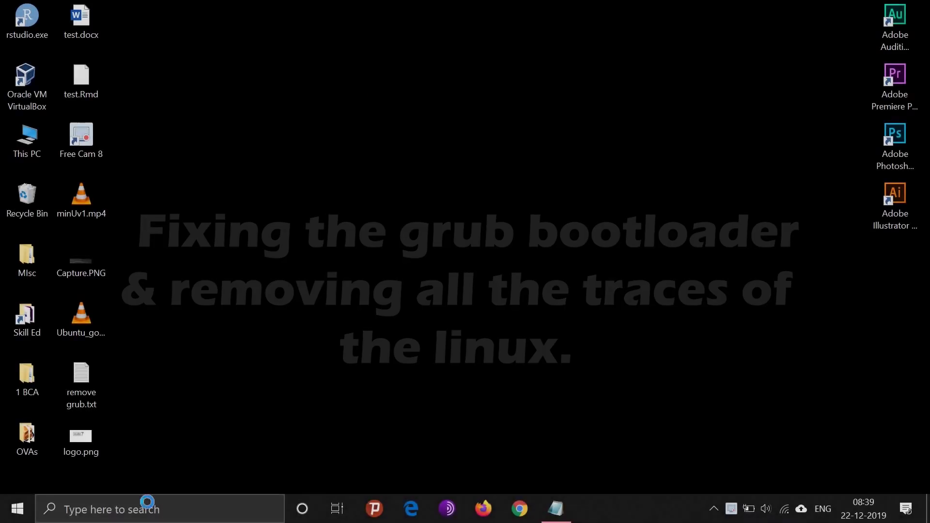
- Open Command Prompt as administrator by searching for cmd, and maximize its window
click(148, 509)
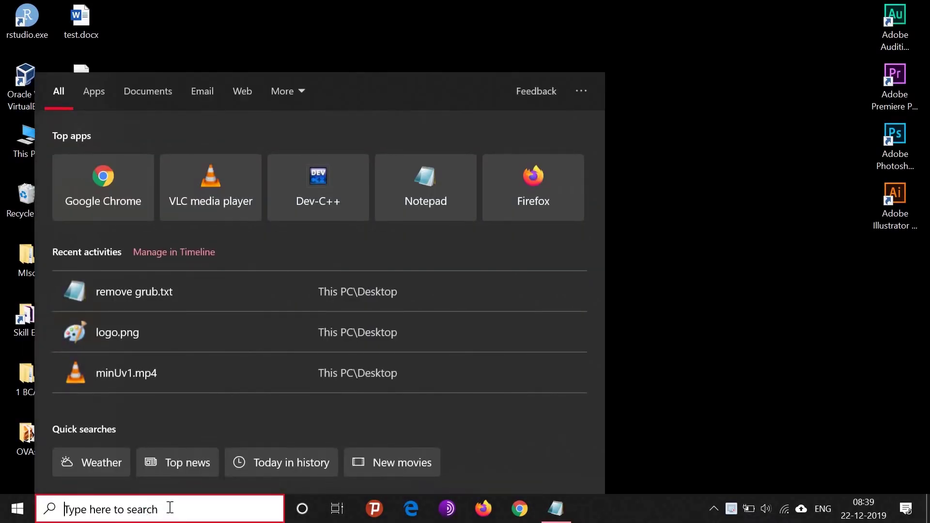
text(cmd)
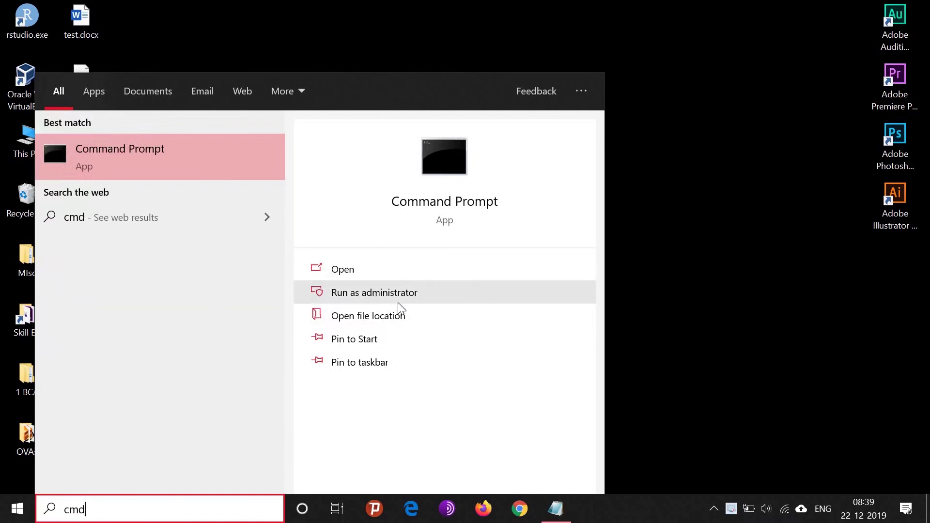
click(414, 293)
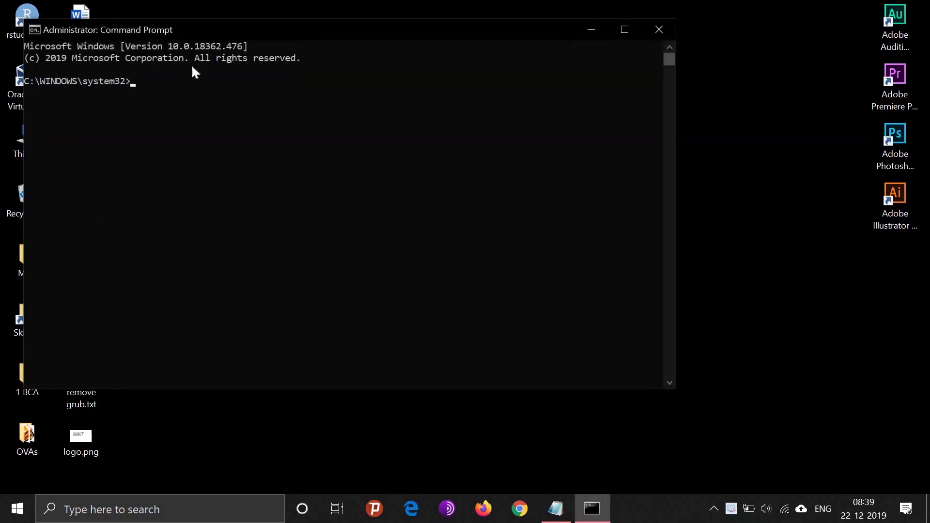
drag(127, 82, 30, 81)
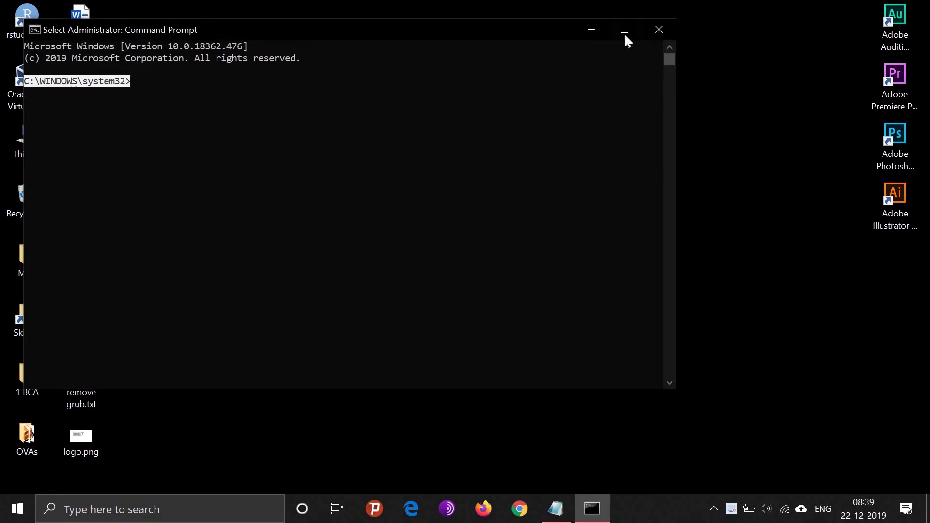
click(624, 31)
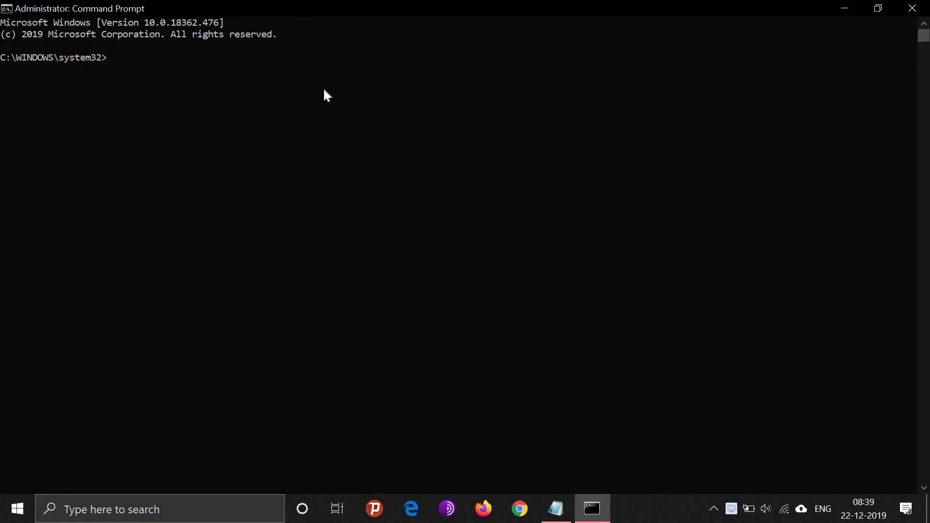
- Start the DiskPart utility with the diskpart command
text(diskpart)
key(Return)
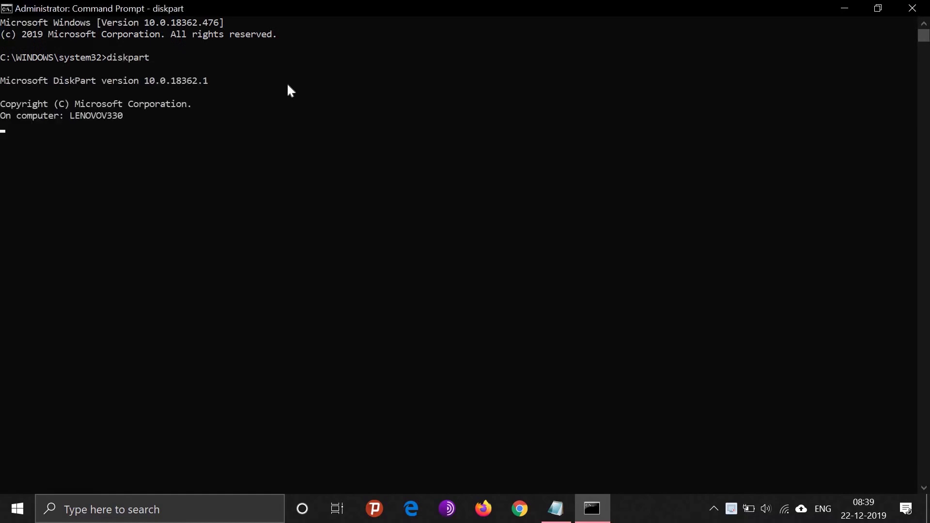
double_click(4, 139)
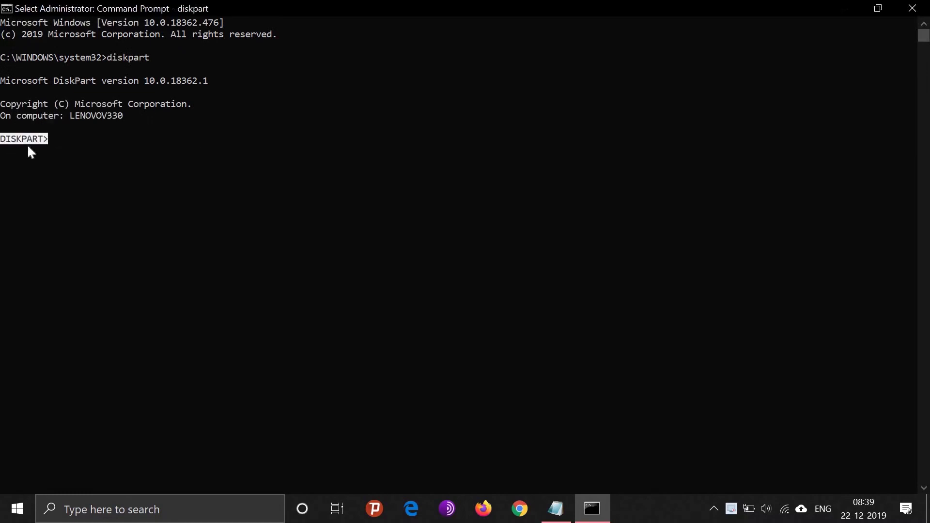
click(65, 154)
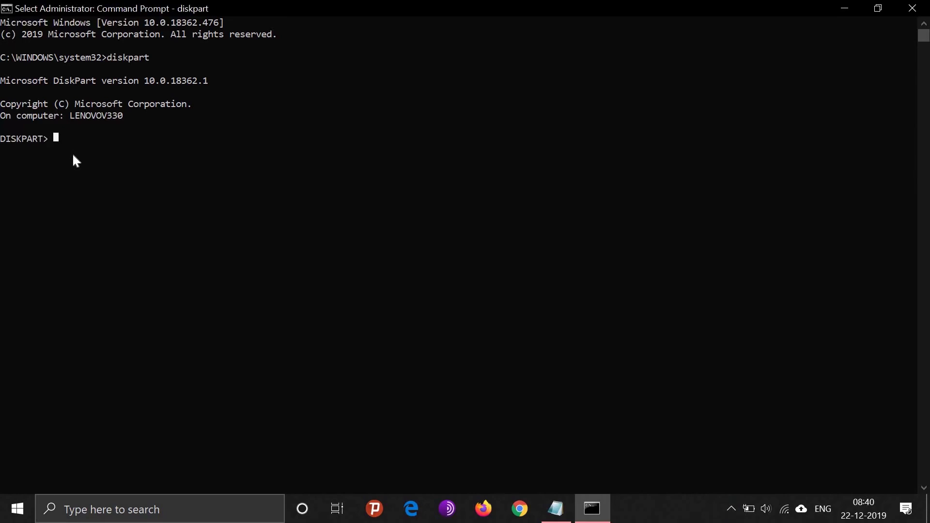
- List the computer's disks in DiskPart and select Disk 0
text(list)
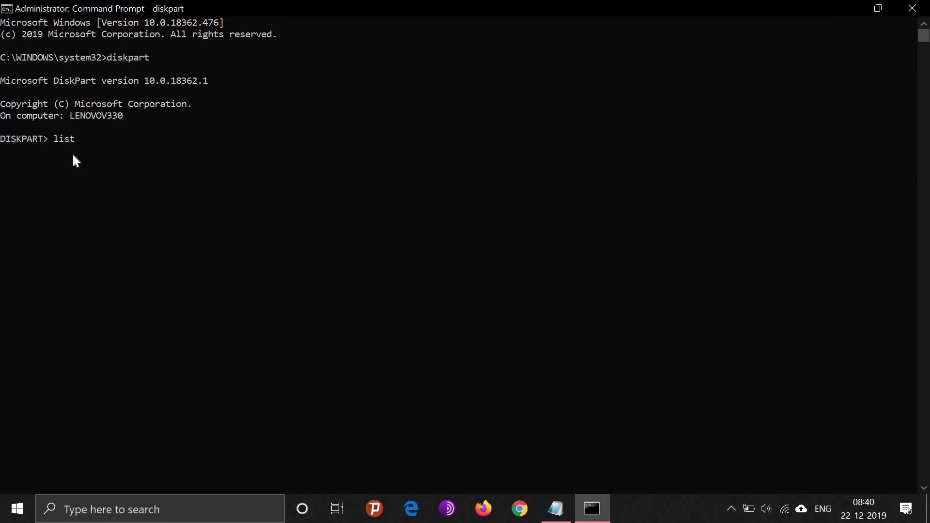
text( dis)
text(k)
key(Return)
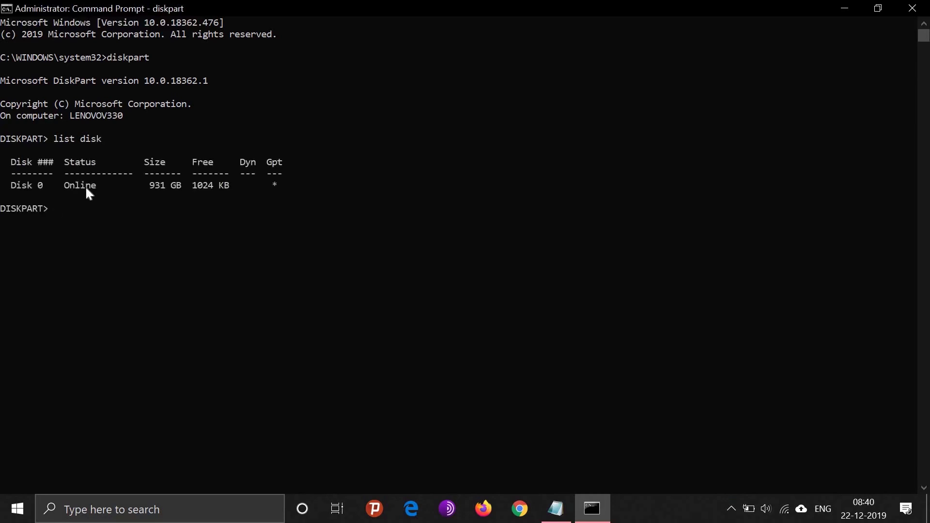
text(se)
text(l Disk 0)
key(Return)
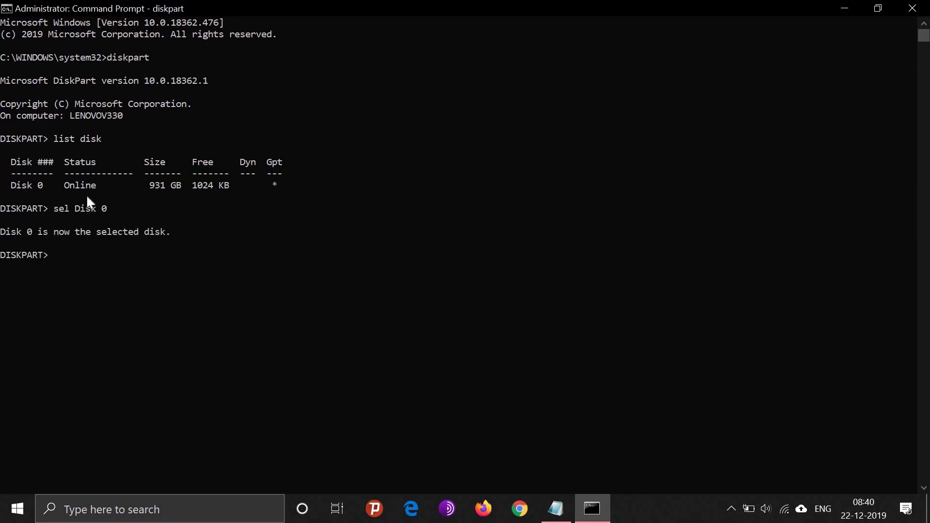
- List the volumes and select Volume 4, the FAT32 SYSTEM_DRV system partition, with sel vol 4
text(list volume)
key(Return)
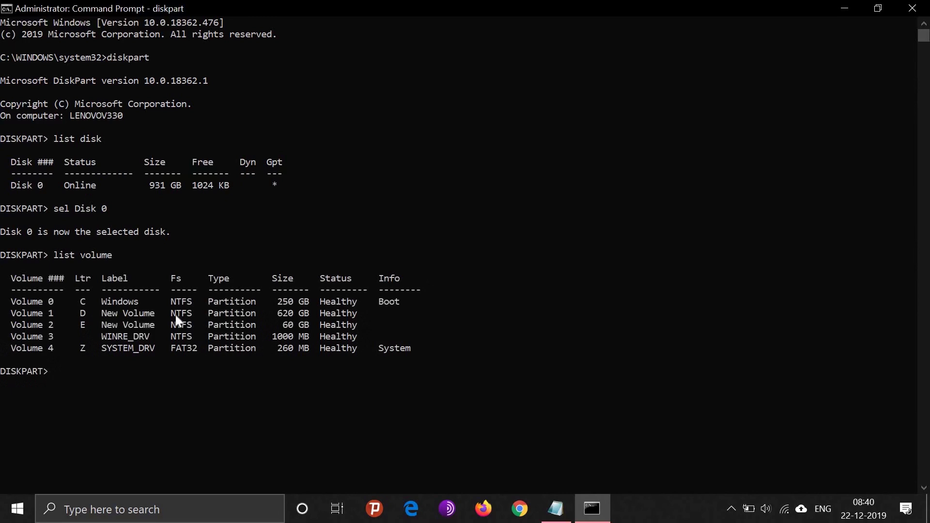
drag(7, 347, 410, 348)
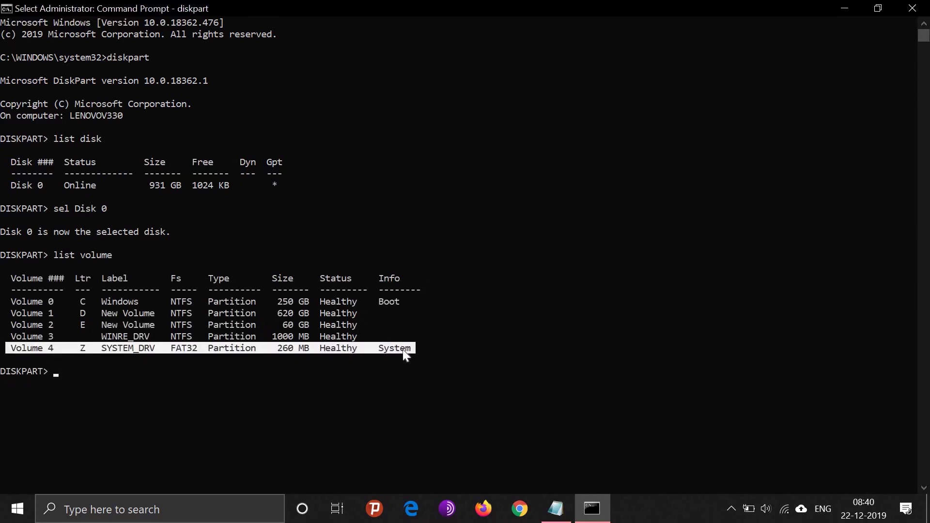
click(125, 370)
text(s)
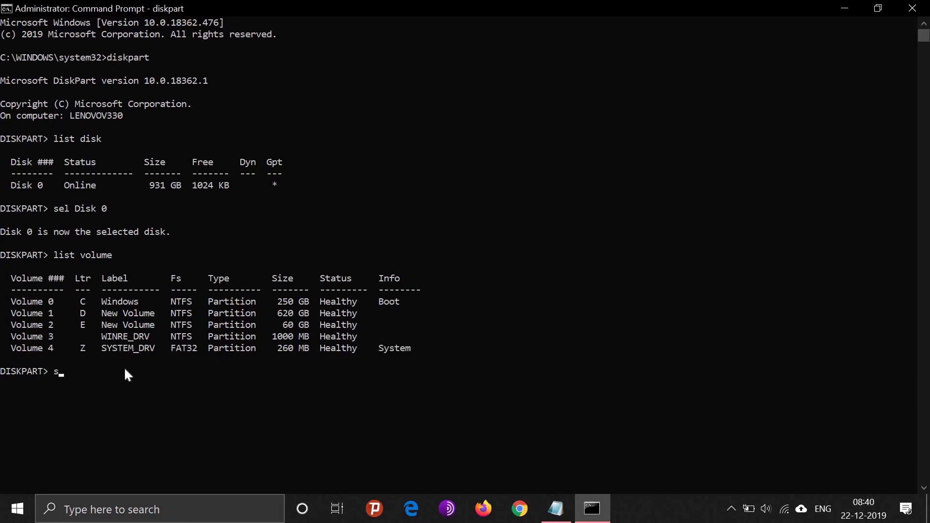
text(el vol 4)
key(Return)
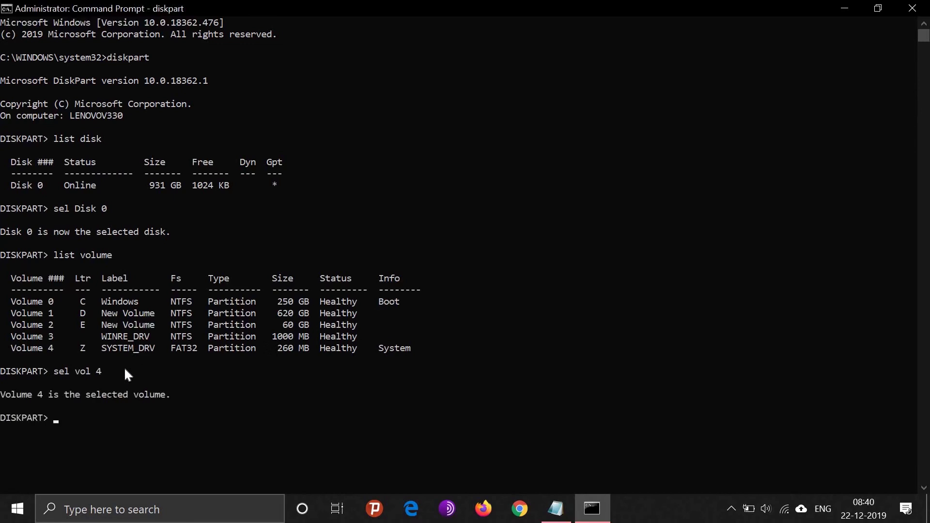
- Assign drive letter X to the selected system volume and list the volumes again to check it
text(assign letter=X)
key(Return)
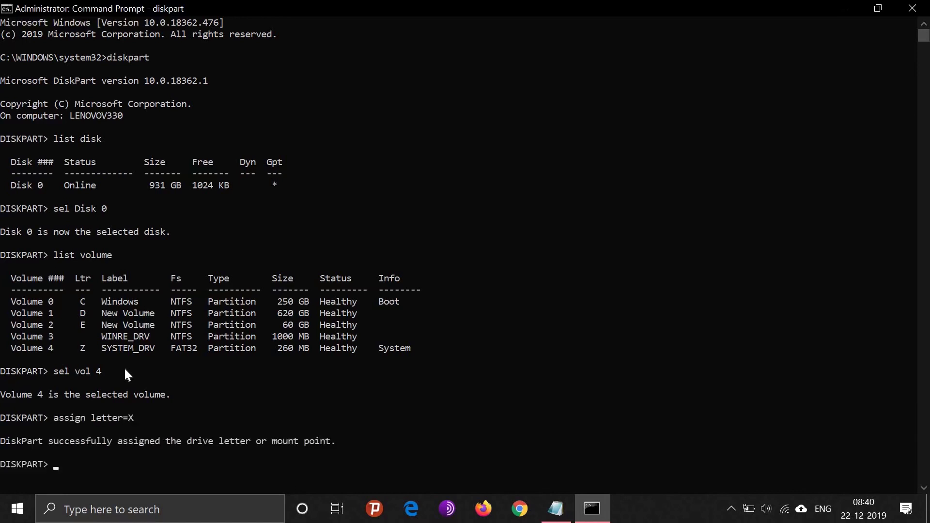
text(list volume)
key(Return)
- Exit DiskPart and switch the command prompt to drive X:
text(ex)
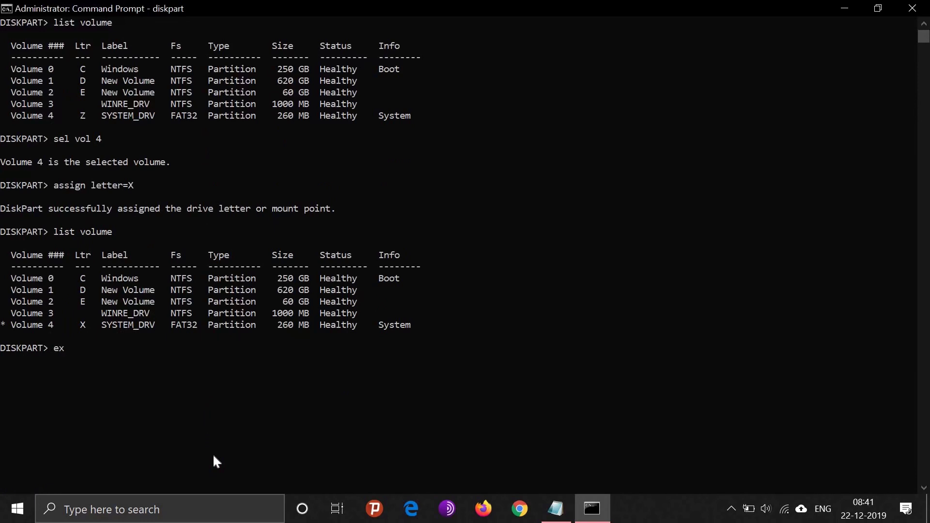
text(it)
key(Return)
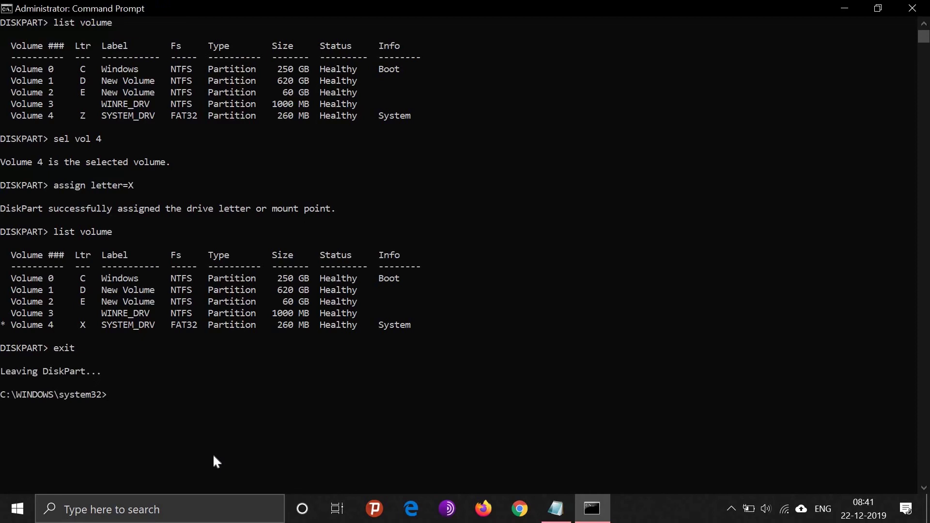
text(X:)
key(Return)
- List the root directory of drive X: and change into the EFI directory
text(dir)
key(Return)
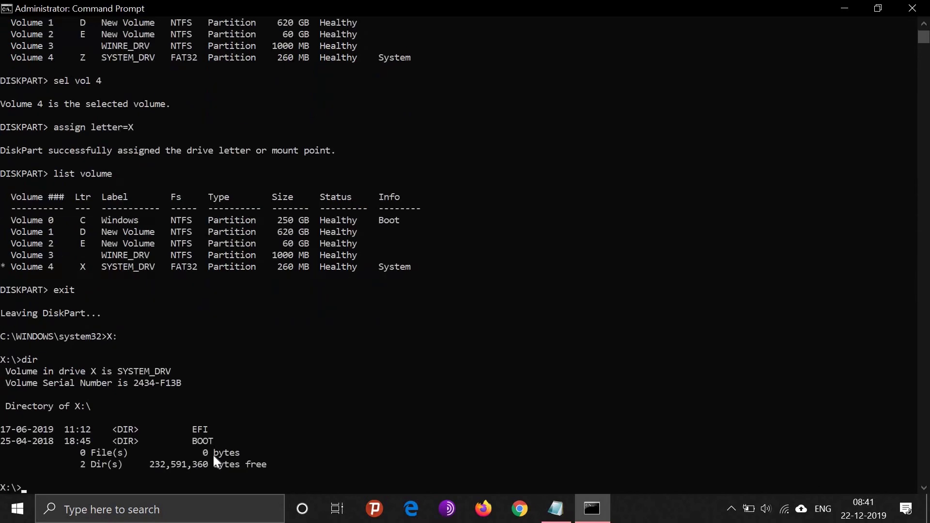
drag(211, 429, 2, 429)
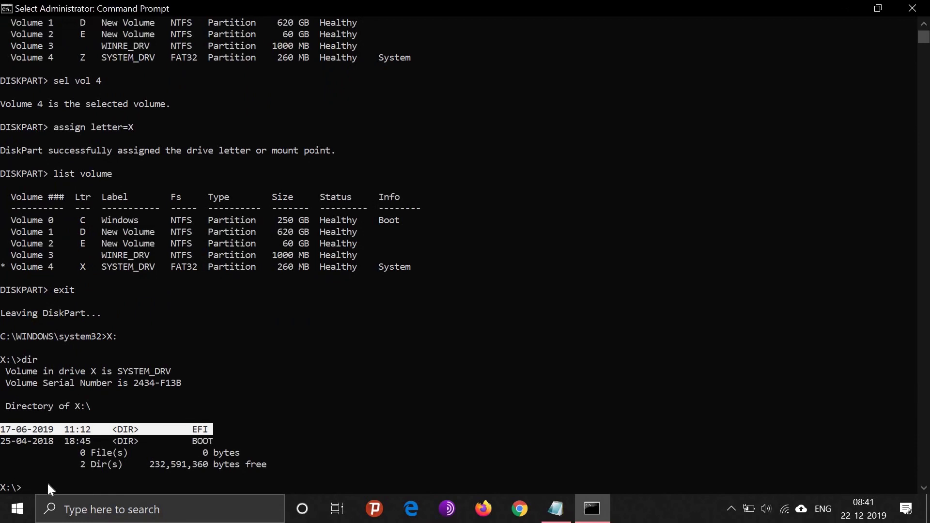
text(cd EF)
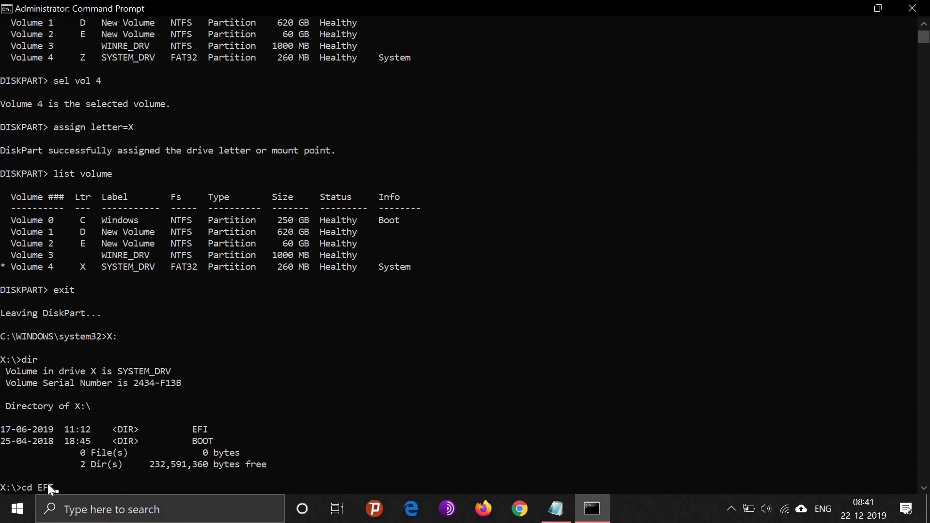
text(I)
key(Return)
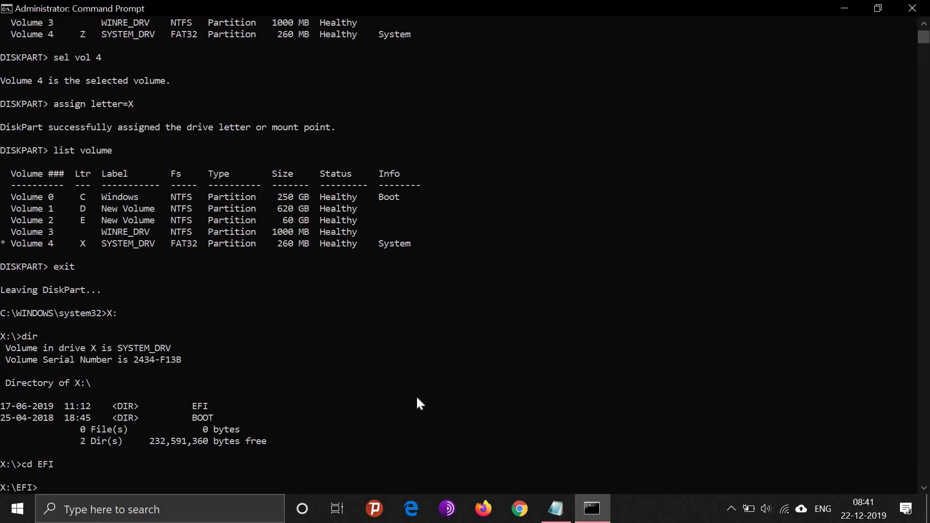
- List the contents of the EFI directory and highlight the ubuntu folder entry
text(dir)
key(Return)
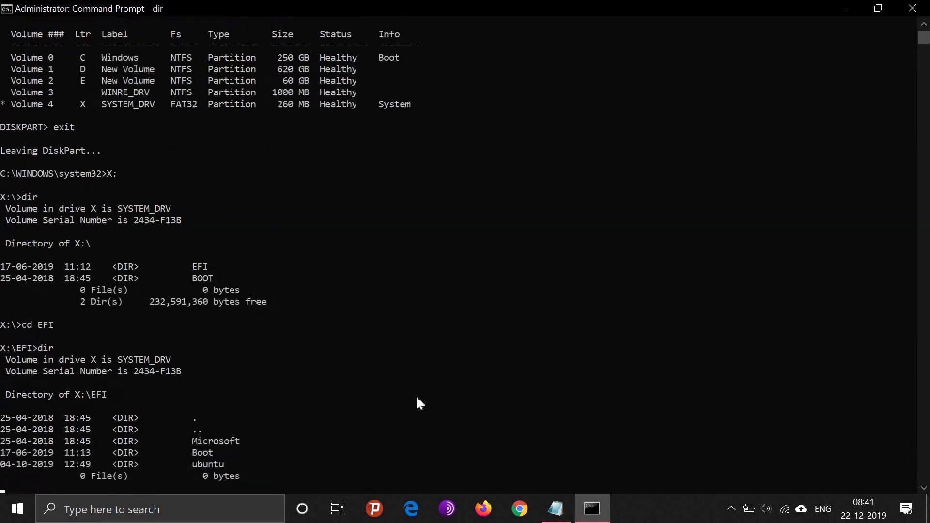
click(226, 440)
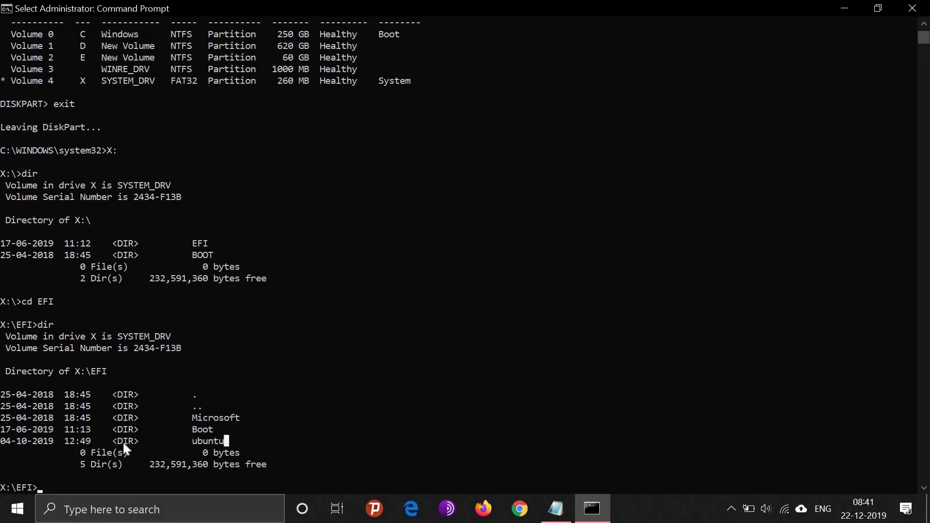
drag(123, 440, 1, 441)
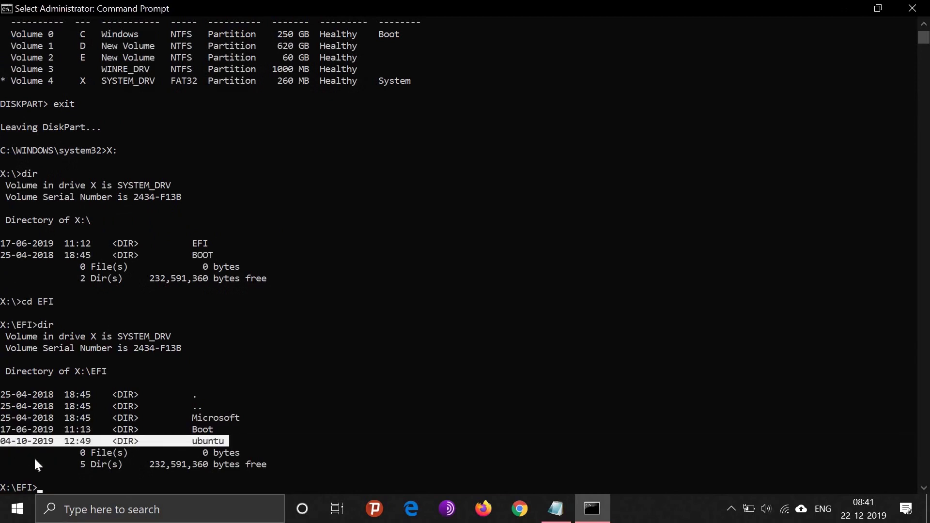
- List the contents of the ubuntu folder with dir ubuntu and examine grub.cfg and the other boot files
click(56, 485)
text(dir)
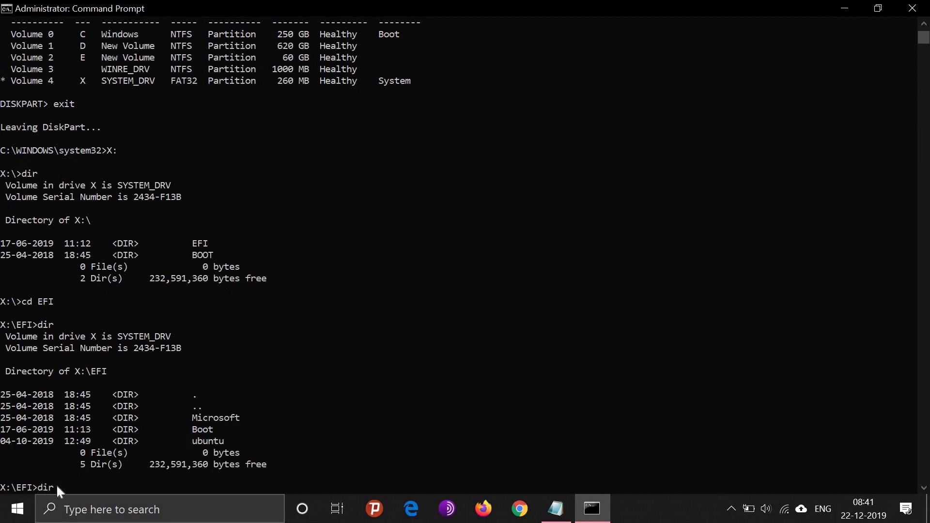
text( ubuntu)
key(Return)
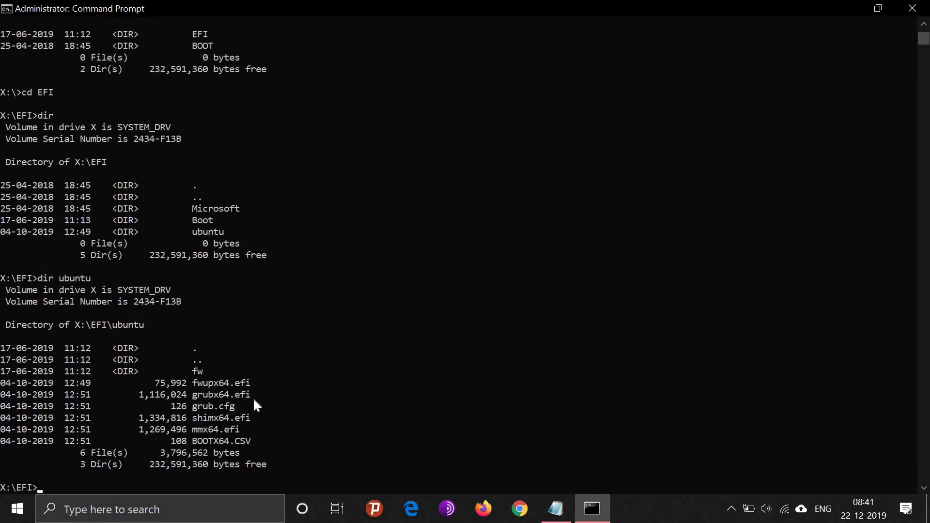
double_click(212, 406)
triple_click(77, 410)
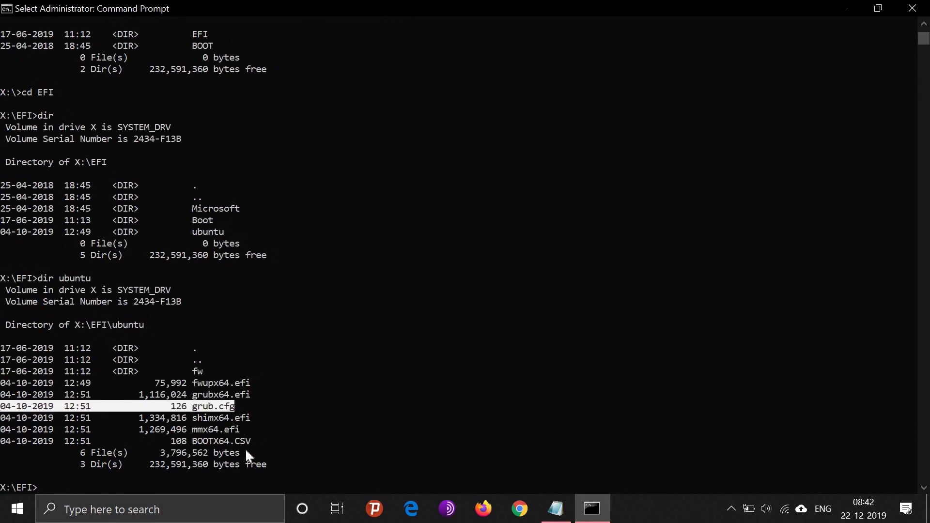
drag(256, 440, 5, 378)
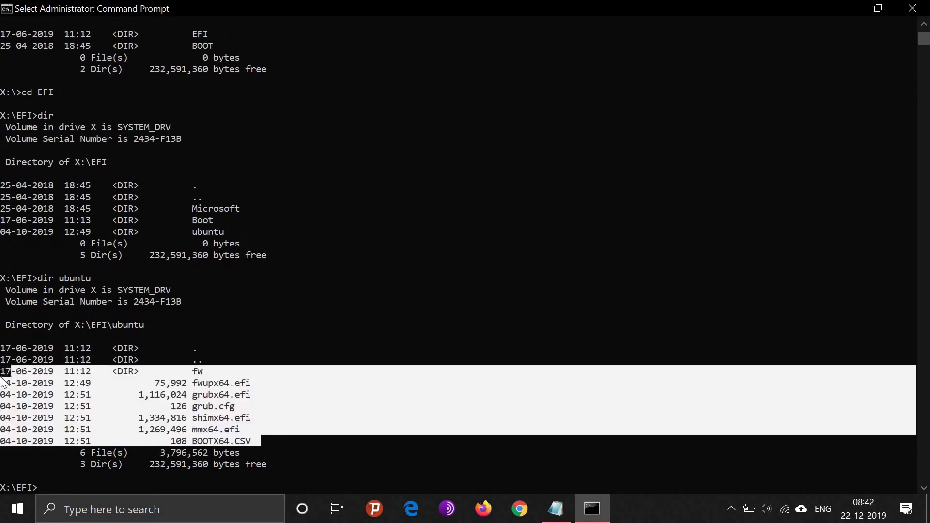
right_click(53, 481)
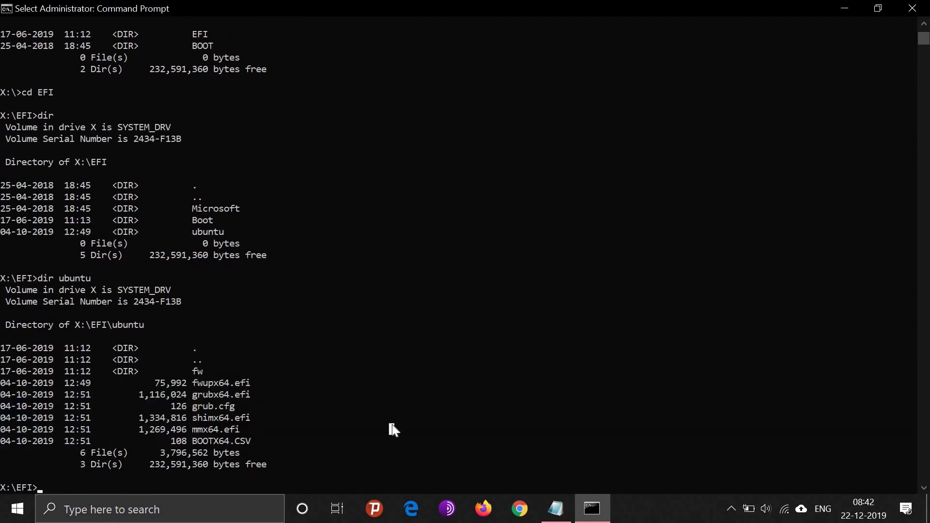
- Move up to the root of drive X: with cd ../ and list its contents
text(c)
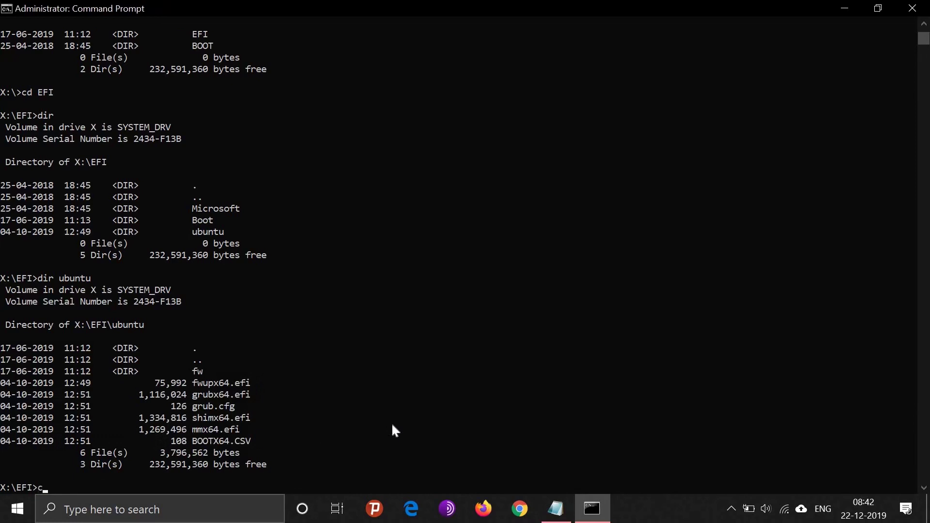
text(d ../)
key(Return)
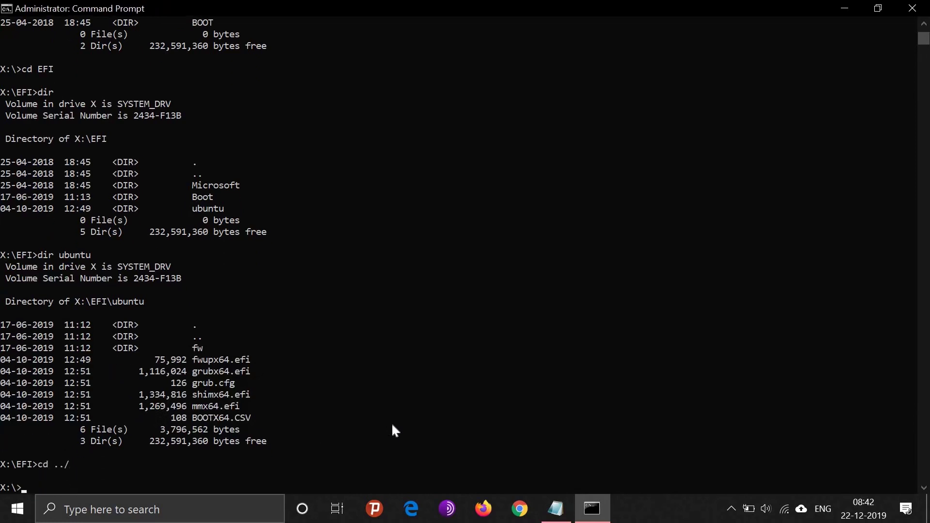
text(dir)
key(Return)
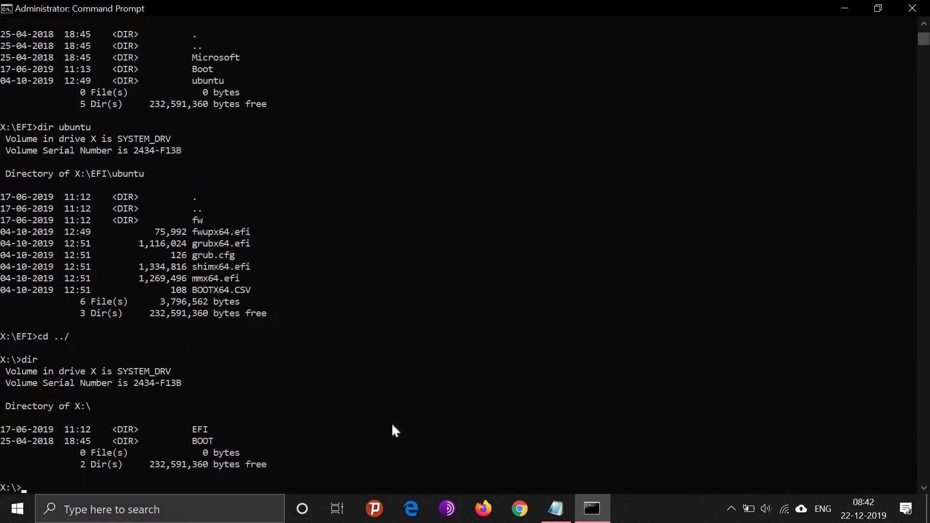
- Change into the EFI directory again and list the folders it contains
text(cd EFI)
key(Return)
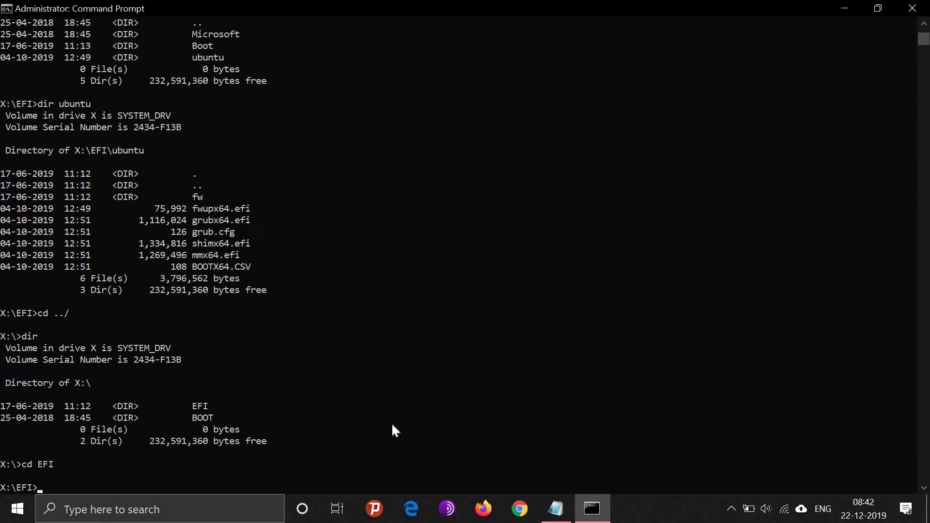
text(dir)
key(Return)
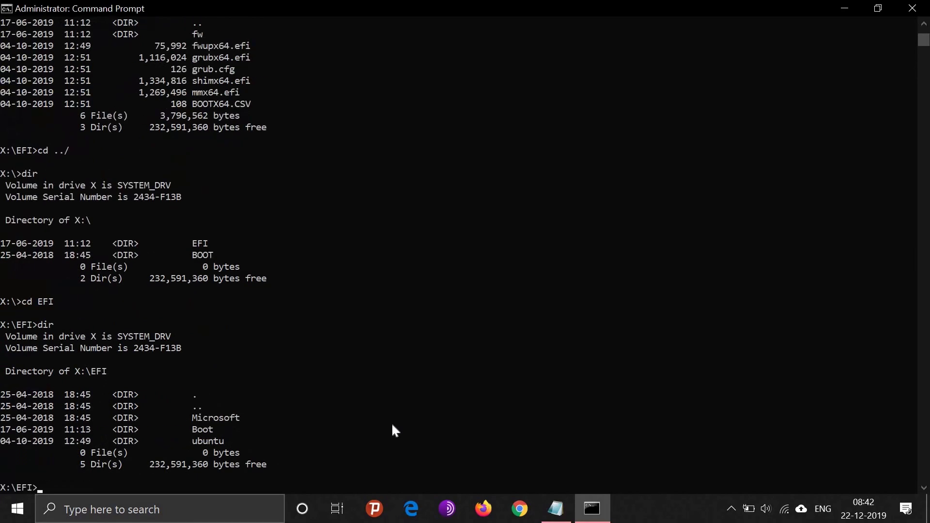
- Delete the ubuntu folder and everything in it with rmdir /S ubuntu, answering y to the confirmation
text(rmdir)
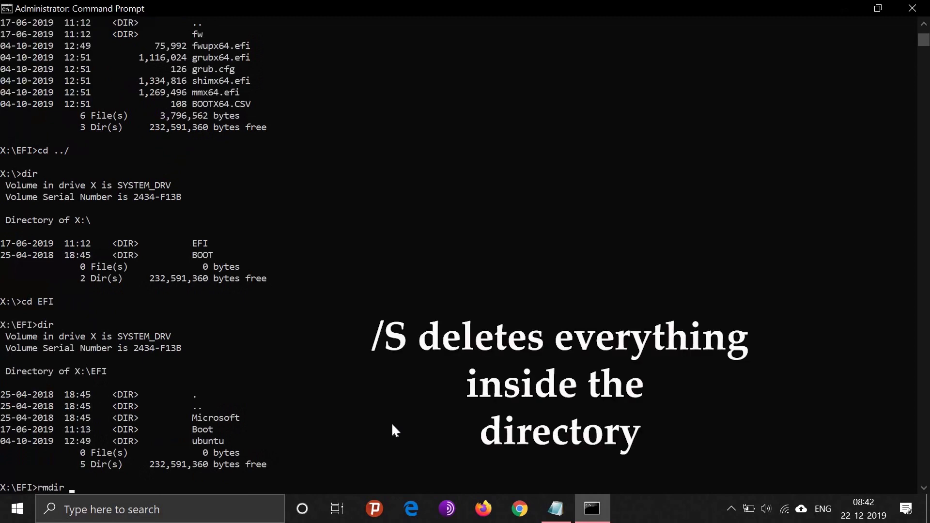
text( /)
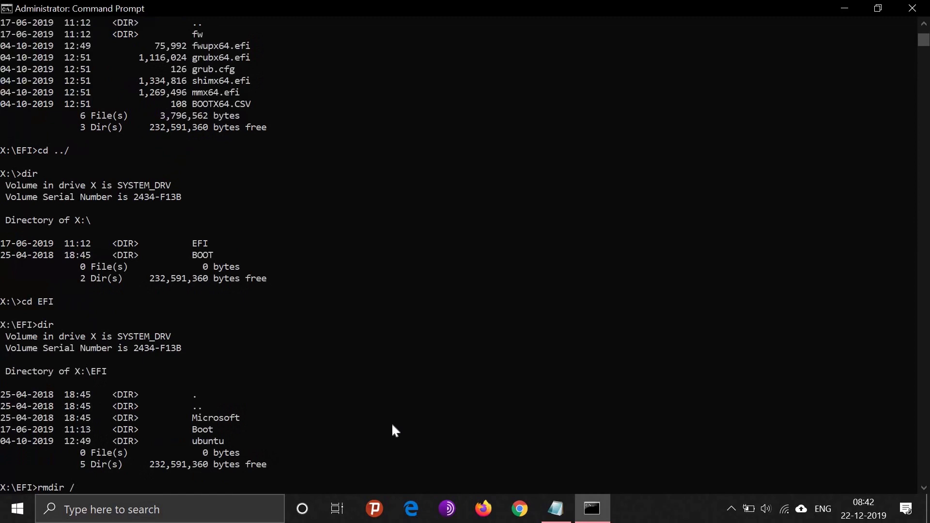
text(S ubuntu)
key(Return)
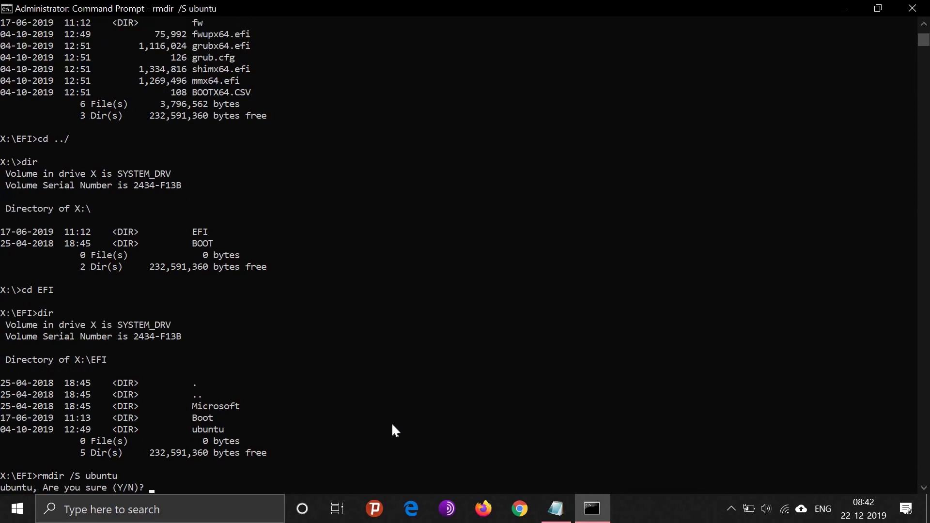
text(y)
key(Return)
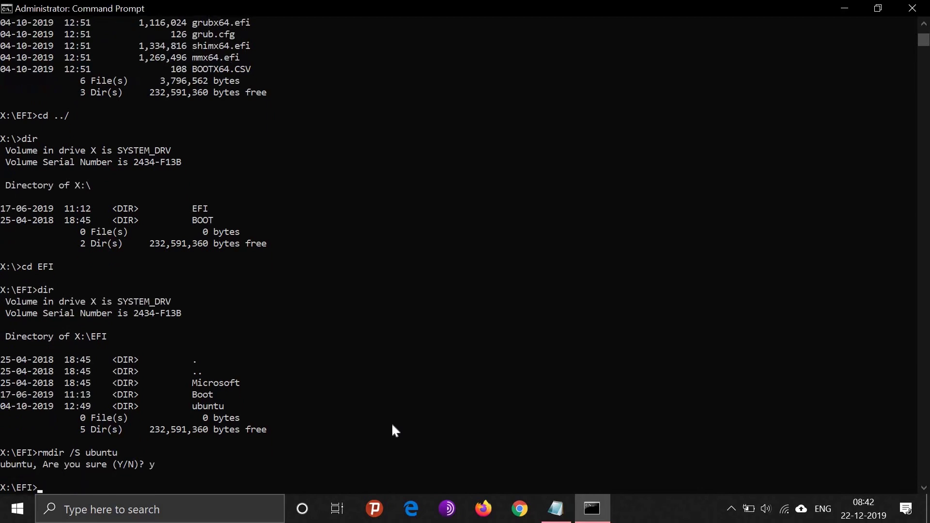
- List the EFI directory to check the ubuntu folder's removal and exit the command prompt
text(dir)
key(Return)
text(exi)
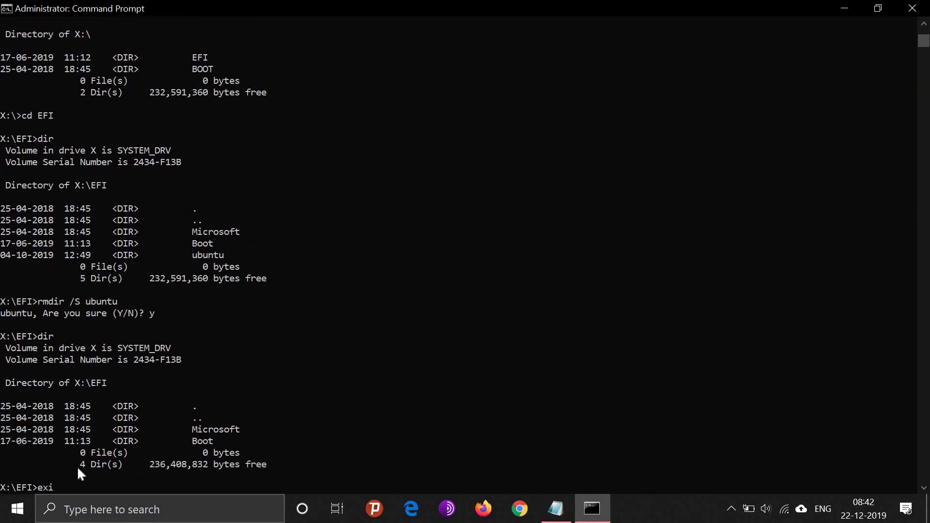
text(t)
key(Return)
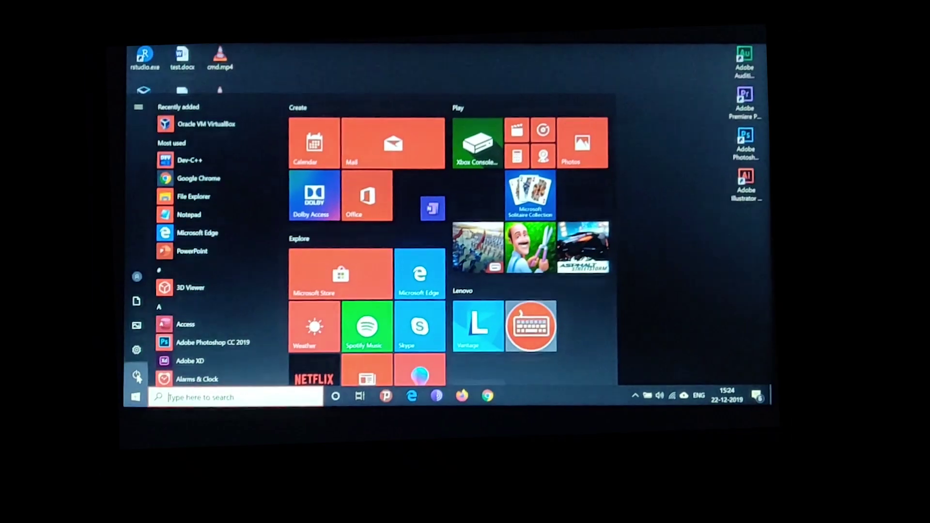
- Restart the computer from the Windows power options
click(137, 376)
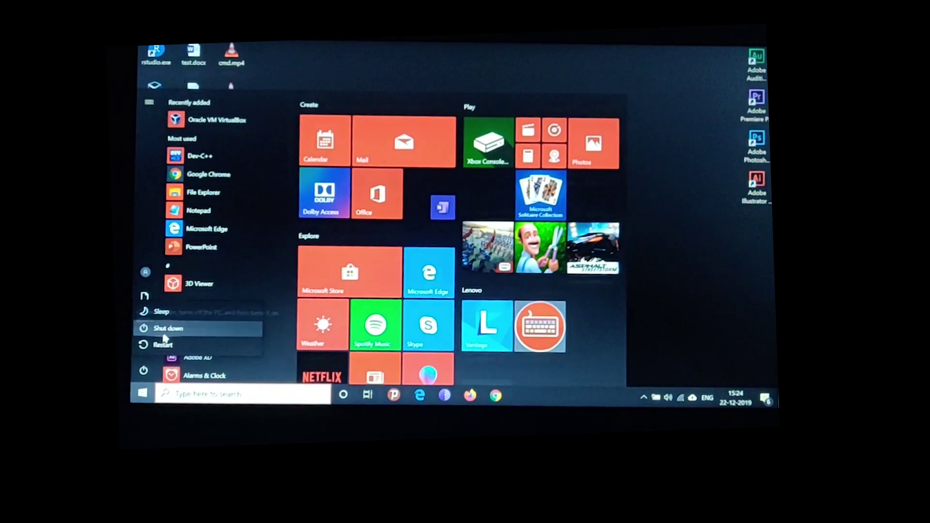
click(164, 343)
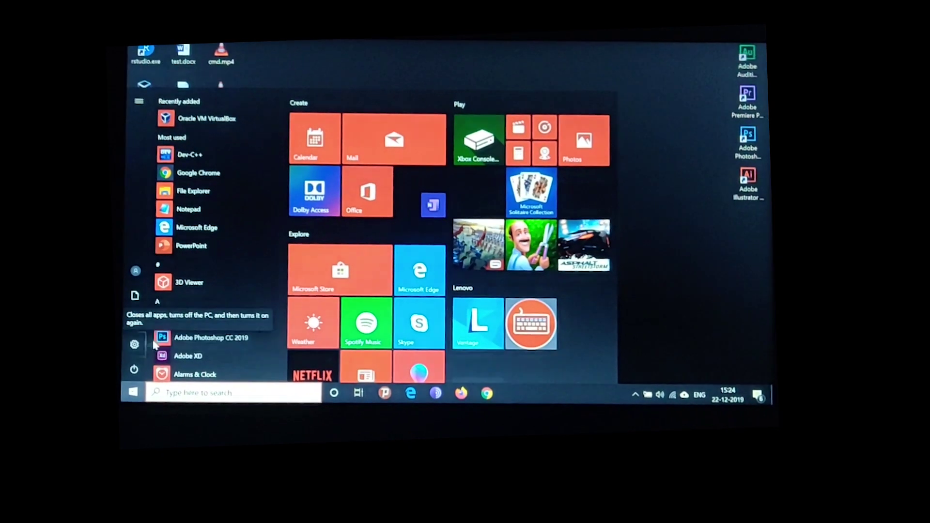